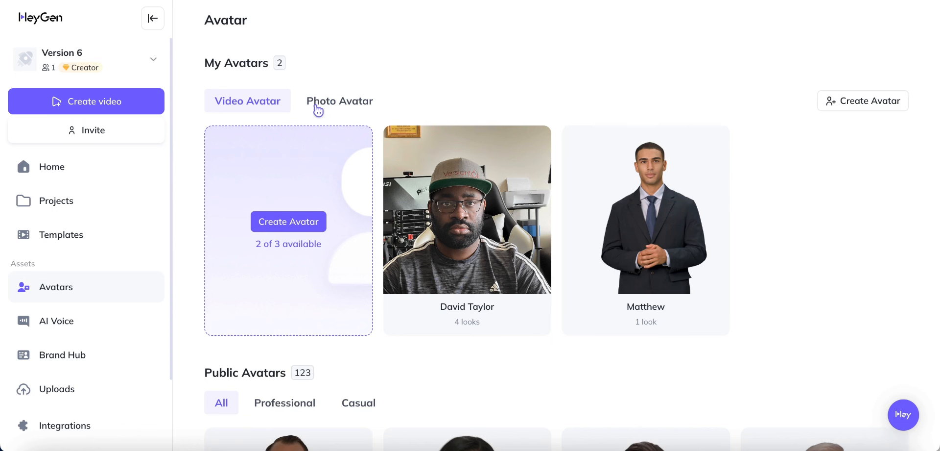
Step: Open the photo avatar of the woman seated outdoors and examine its generated looks, from business attire to picnic-table scenes
{"action": "left_click", "coordinate": [367, 98]}
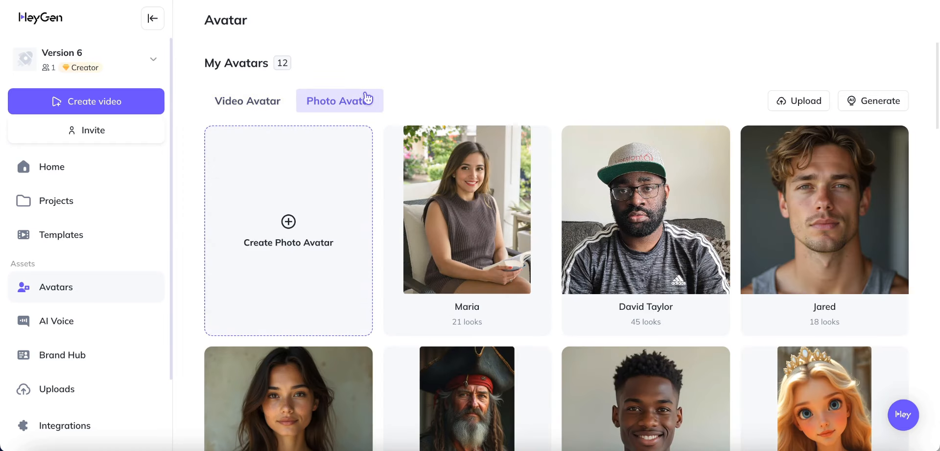
{"action": "left_click", "coordinate": [466, 270]}
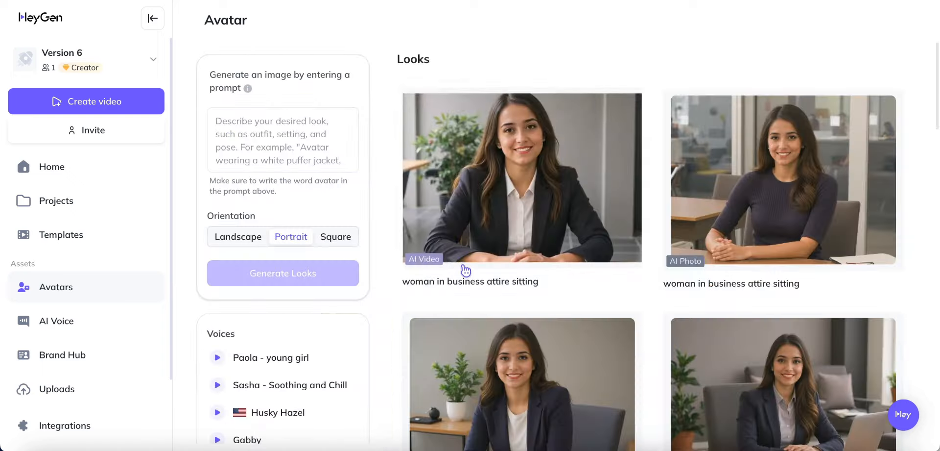
{"action": "scroll", "coordinate": [638, 440], "scroll_direction": "down", "scroll_amount": 5}
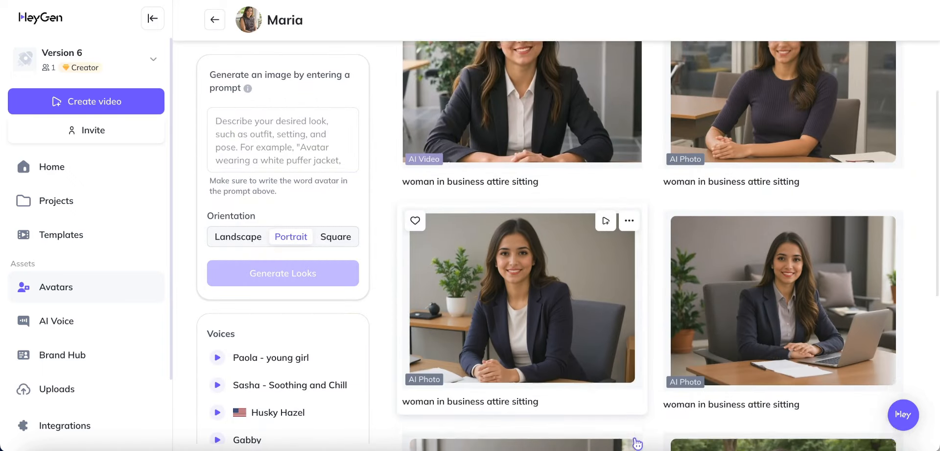
{"action": "scroll", "coordinate": [638, 443], "scroll_direction": "down", "scroll_amount": 2}
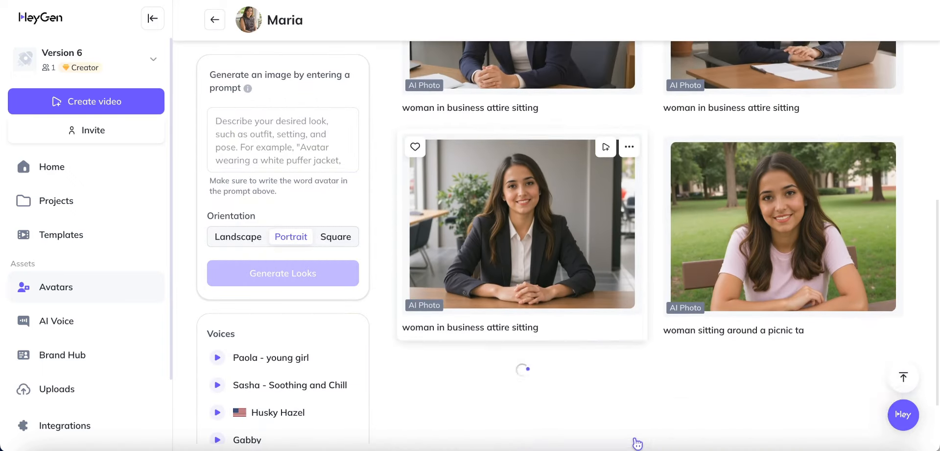
{"action": "scroll", "coordinate": [638, 443], "scroll_direction": "down", "scroll_amount": 3}
{"action": "left_click", "coordinate": [635, 438]}
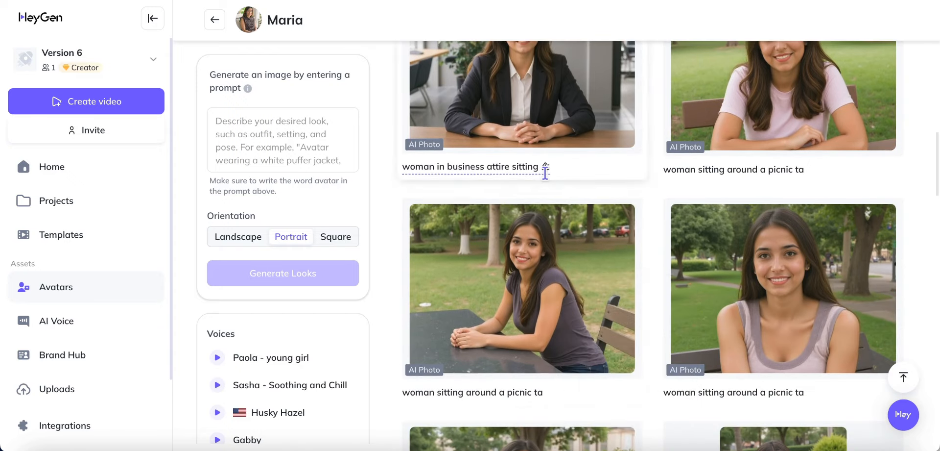
{"action": "scroll", "coordinate": [544, 169], "scroll_direction": "down", "scroll_amount": 5}
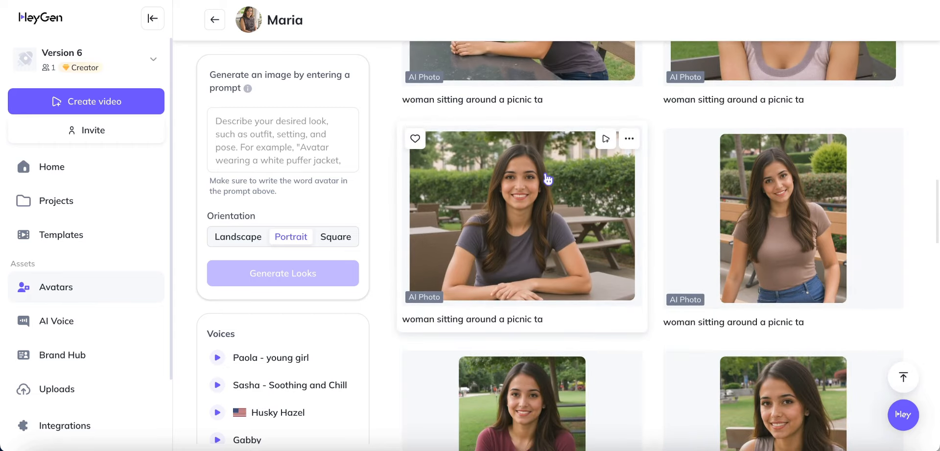
{"action": "scroll", "coordinate": [548, 179], "scroll_direction": "down", "scroll_amount": 2}
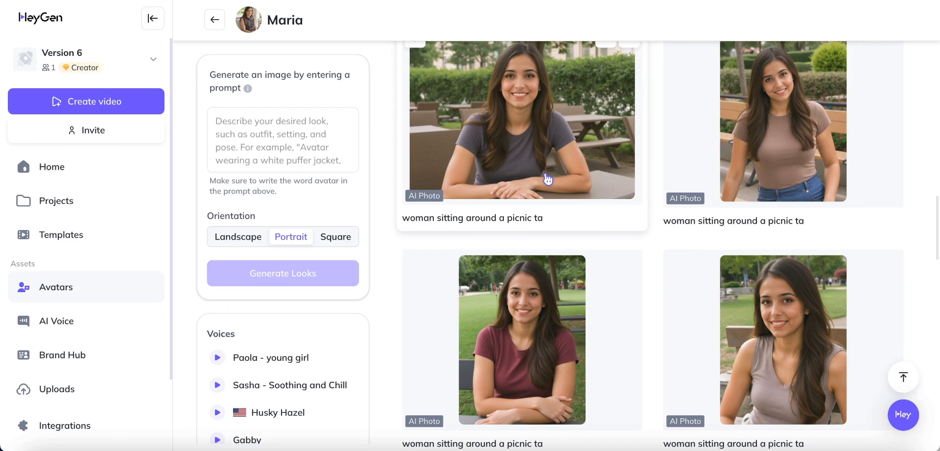
{"action": "scroll", "coordinate": [548, 179], "scroll_direction": "down", "scroll_amount": 6}
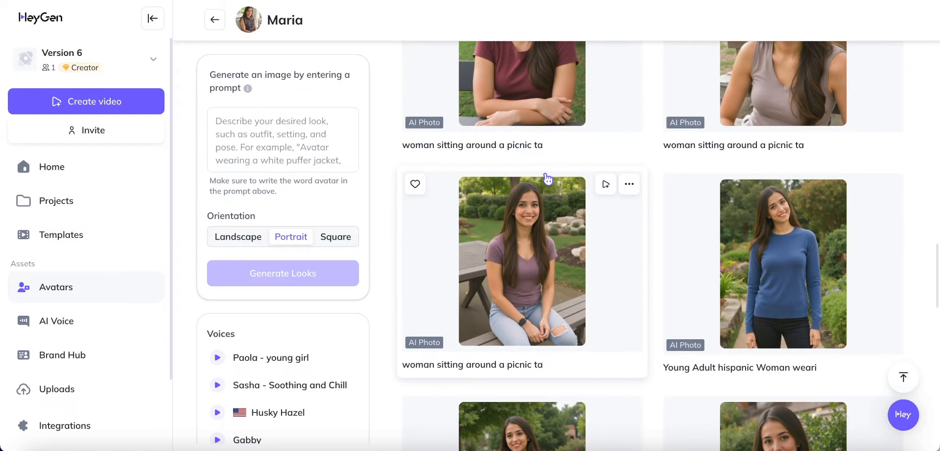
{"action": "scroll", "coordinate": [548, 179], "scroll_direction": "down", "scroll_amount": 10}
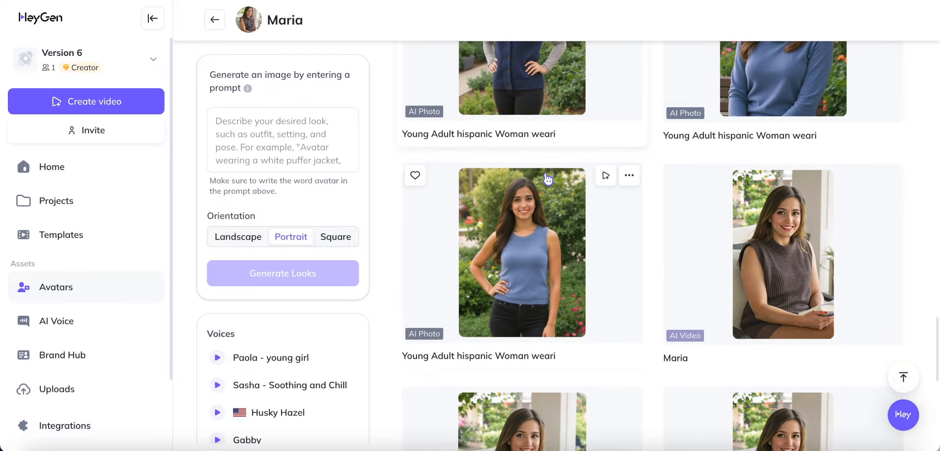
{"action": "scroll", "coordinate": [548, 180], "scroll_direction": "down", "scroll_amount": 5}
{"action": "left_click", "coordinate": [317, 125]}
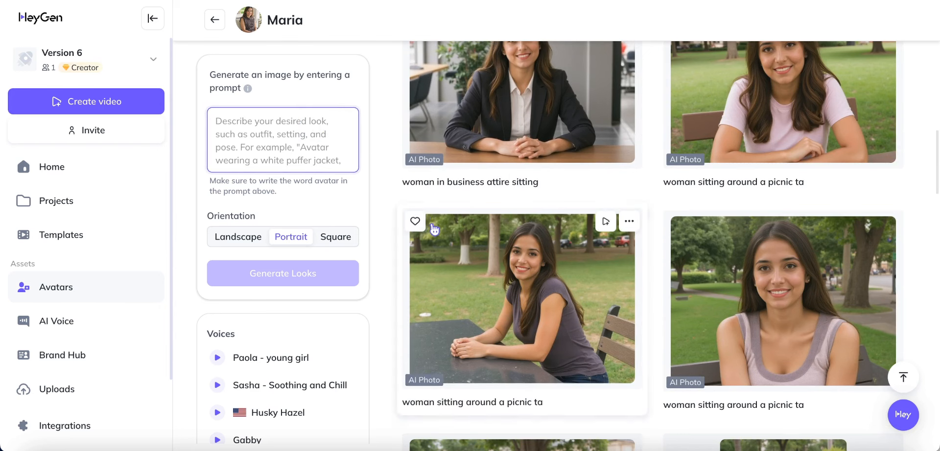
{"action": "scroll", "coordinate": [434, 228], "scroll_direction": "up", "scroll_amount": 15}
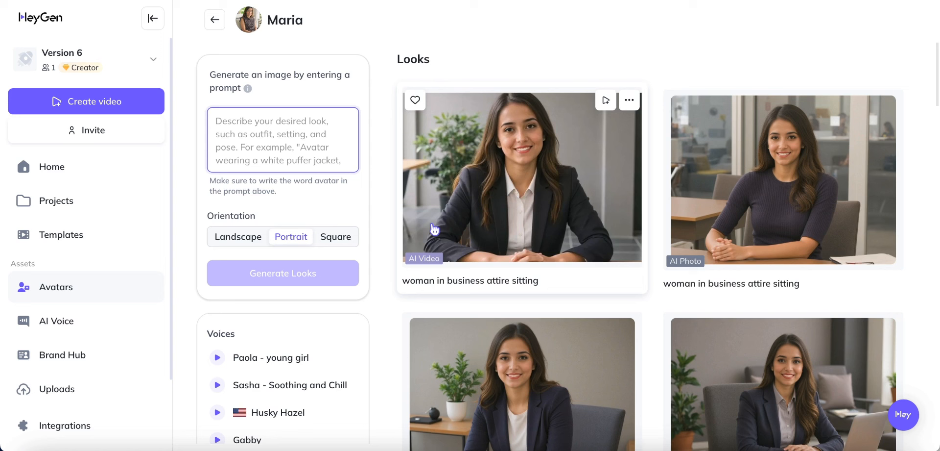
Step: Go back to the photo avatars, open the one of the man in the cap, and browse to his original photos
{"action": "left_click", "coordinate": [214, 19]}
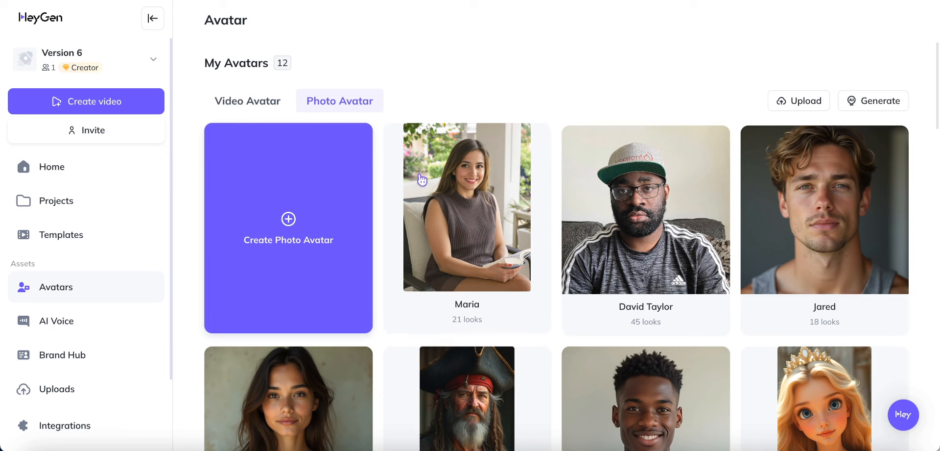
{"action": "left_click", "coordinate": [638, 167]}
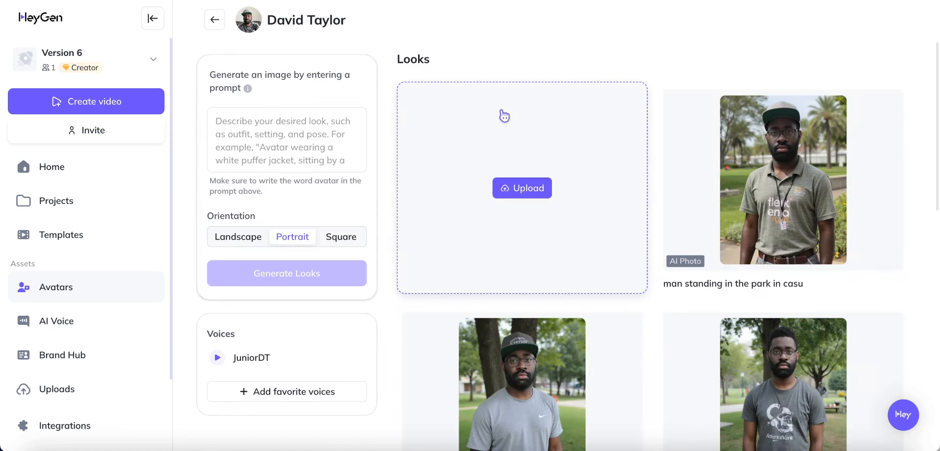
{"action": "scroll", "coordinate": [550, 204], "scroll_direction": "down", "scroll_amount": 8}
{"action": "scroll", "coordinate": [551, 203], "scroll_direction": "down", "scroll_amount": 5}
{"action": "scroll", "coordinate": [551, 204], "scroll_direction": "down", "scroll_amount": 10}
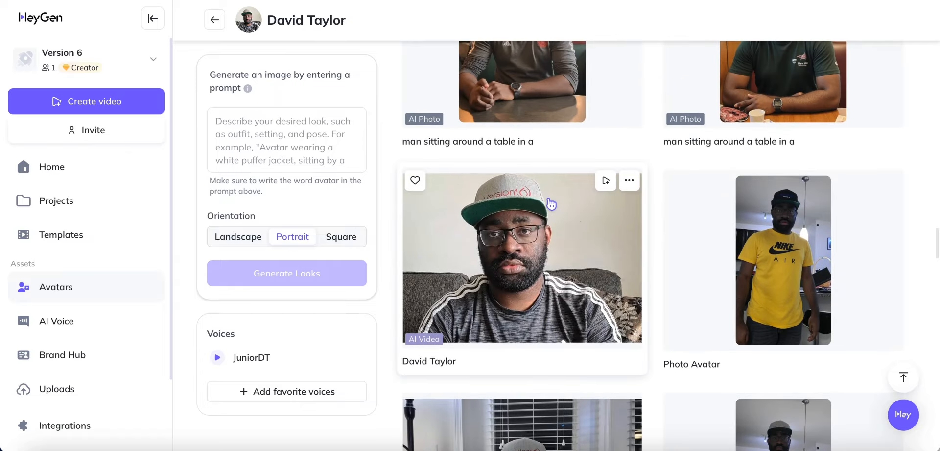
Step: Examine the man's generated looks, including the restaurant table, full-body suit and fancy couch scenes
{"action": "scroll", "coordinate": [563, 274], "scroll_direction": "up", "scroll_amount": 3}
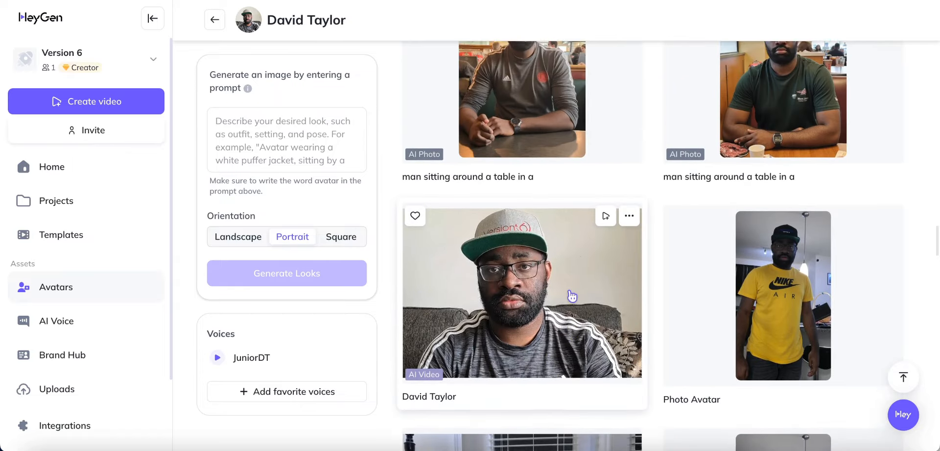
{"action": "scroll", "coordinate": [570, 294], "scroll_direction": "up", "scroll_amount": 2}
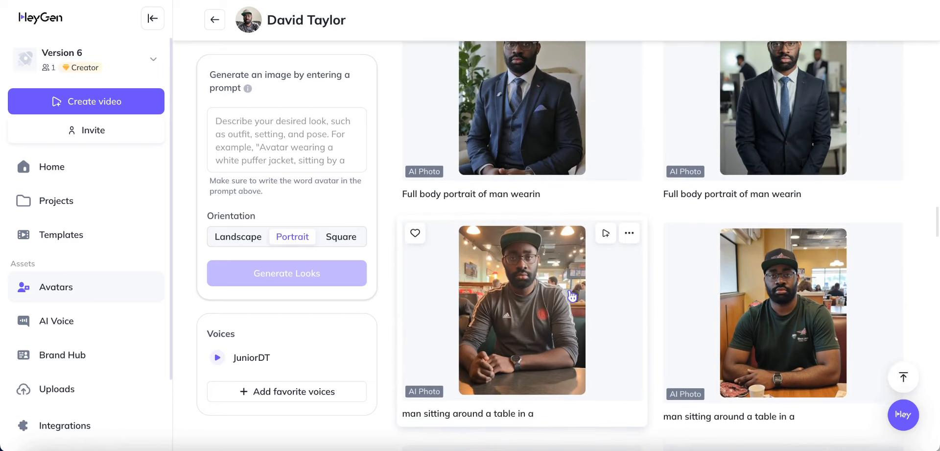
{"action": "scroll", "coordinate": [573, 294], "scroll_direction": "up", "scroll_amount": 3}
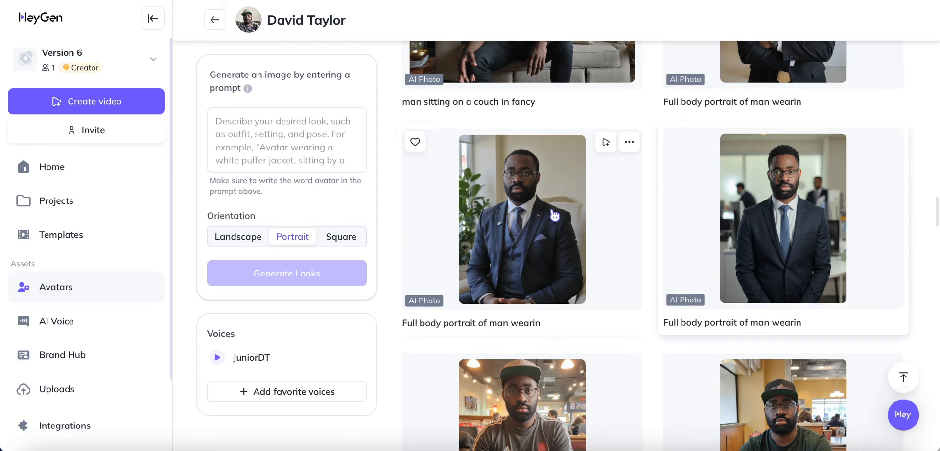
{"action": "scroll", "coordinate": [563, 215], "scroll_direction": "up", "scroll_amount": 3}
{"action": "scroll", "coordinate": [546, 214], "scroll_direction": "up", "scroll_amount": 4}
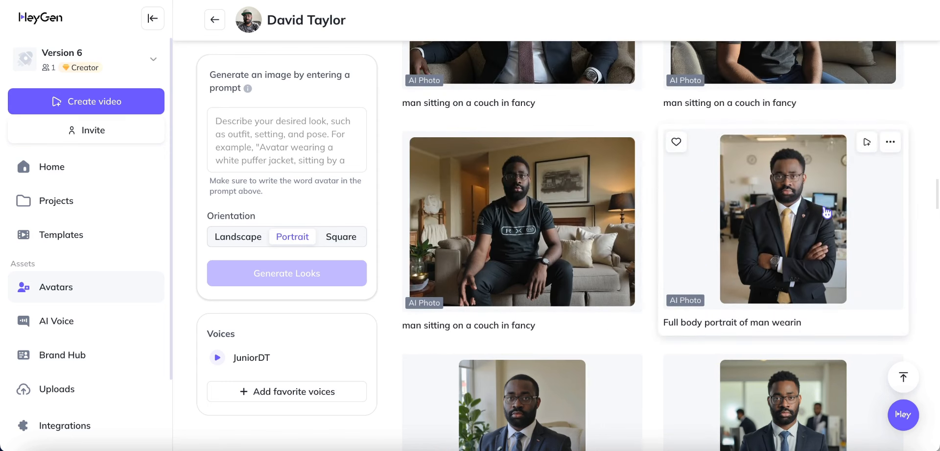
{"action": "scroll", "coordinate": [826, 212], "scroll_direction": "up", "scroll_amount": 3}
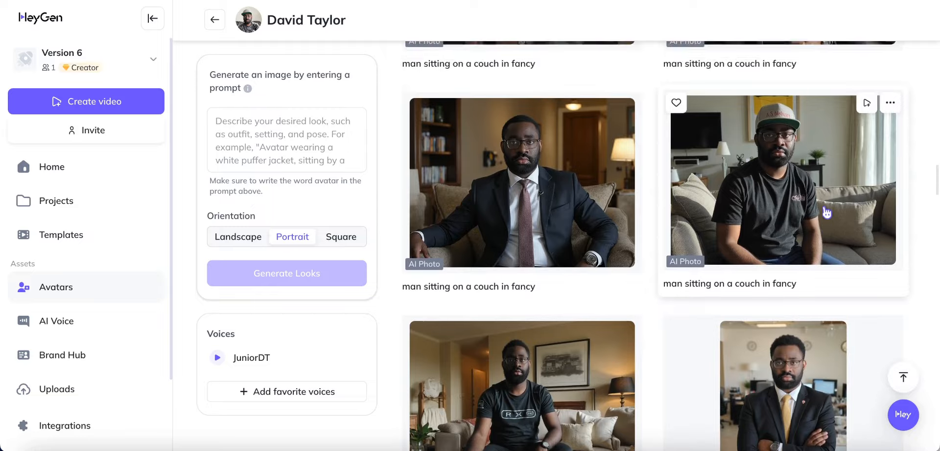
{"action": "scroll", "coordinate": [826, 212], "scroll_direction": "up", "scroll_amount": 3}
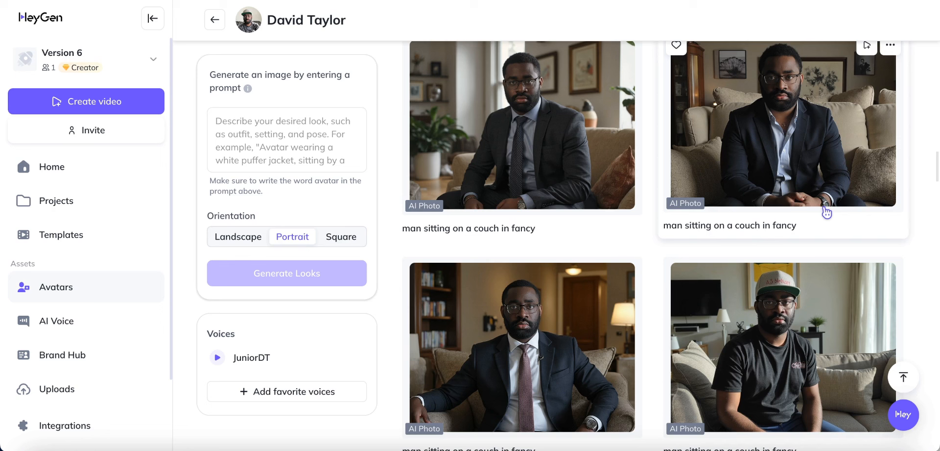
{"action": "scroll", "coordinate": [822, 214], "scroll_direction": "up", "scroll_amount": 2}
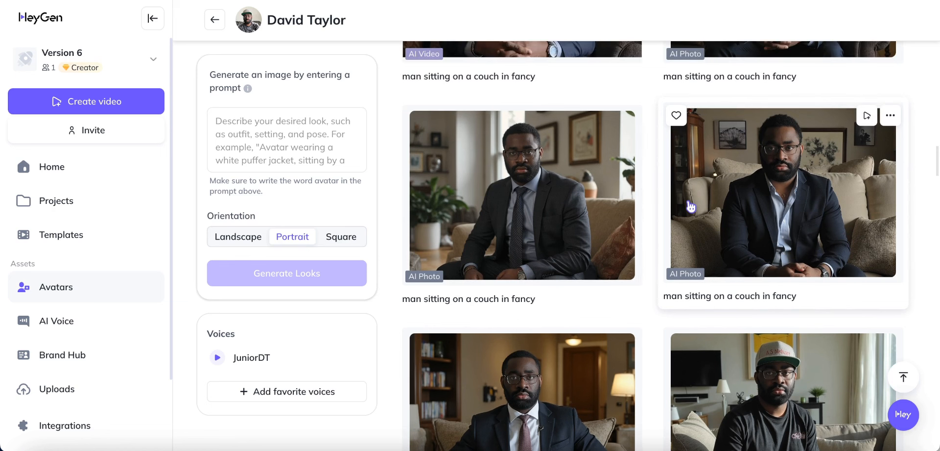
{"action": "scroll", "coordinate": [691, 207], "scroll_direction": "up", "scroll_amount": 5}
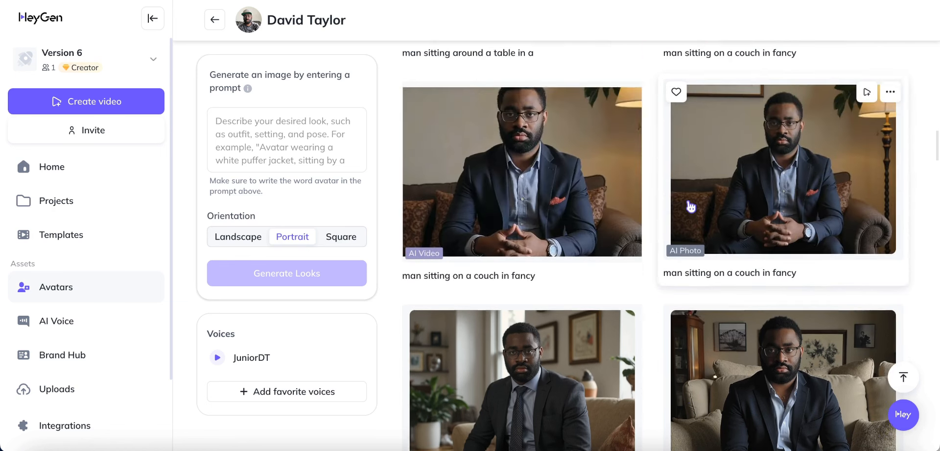
{"action": "scroll", "coordinate": [691, 207], "scroll_direction": "up", "scroll_amount": 1}
{"action": "scroll", "coordinate": [691, 206], "scroll_direction": "up", "scroll_amount": 4}
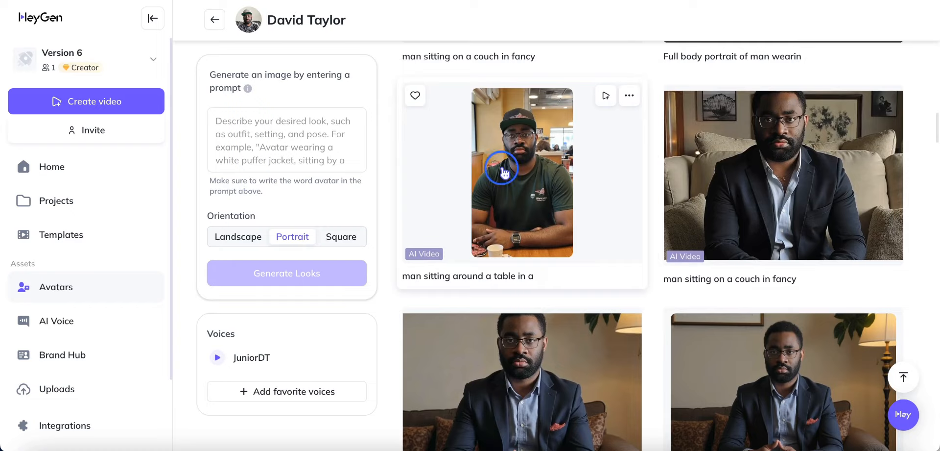
Step: Play the motion preview of the AI Video look "man sitting around a table in a" and close it
{"action": "left_click", "coordinate": [507, 172]}
{"action": "left_click", "coordinate": [196, 360]}
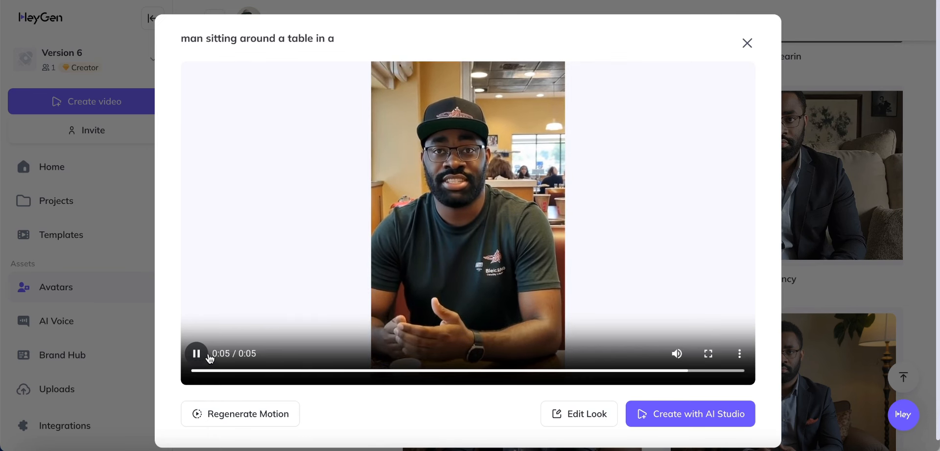
{"action": "left_click", "coordinate": [753, 47]}
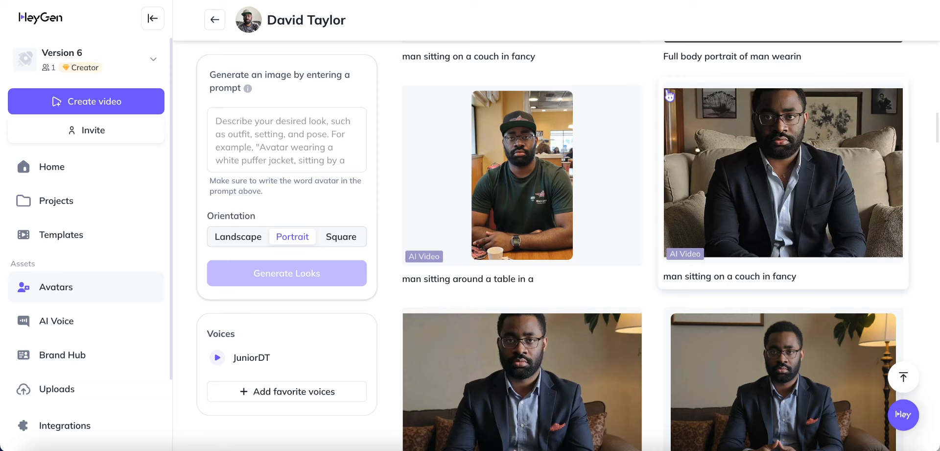
Step: Play the motion preview of the AI Video look "man sitting on a couch in fancy" with the floor lamp and close it
{"action": "scroll", "coordinate": [670, 96], "scroll_direction": "down", "scroll_amount": 1}
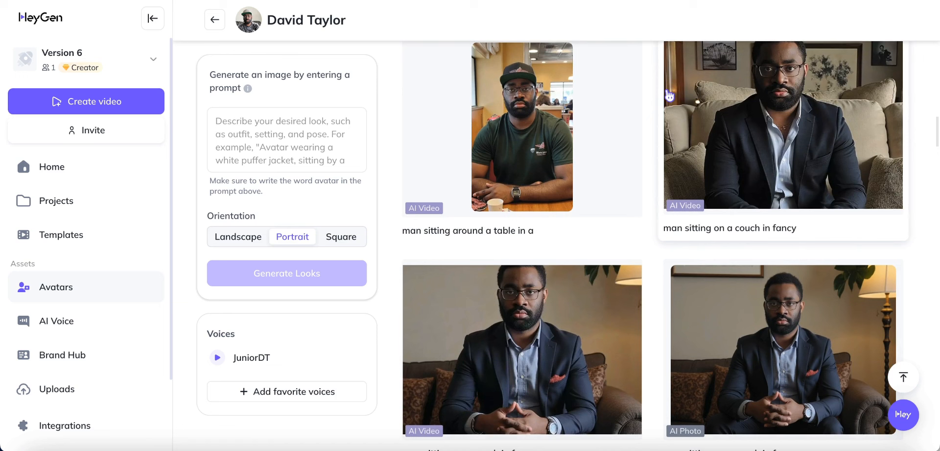
{"action": "scroll", "coordinate": [626, 174], "scroll_direction": "down", "scroll_amount": 1}
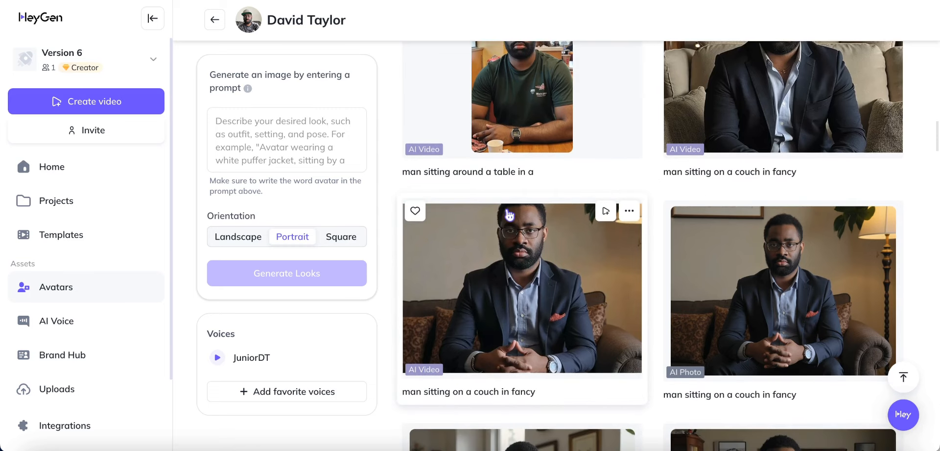
{"action": "left_click", "coordinate": [500, 294]}
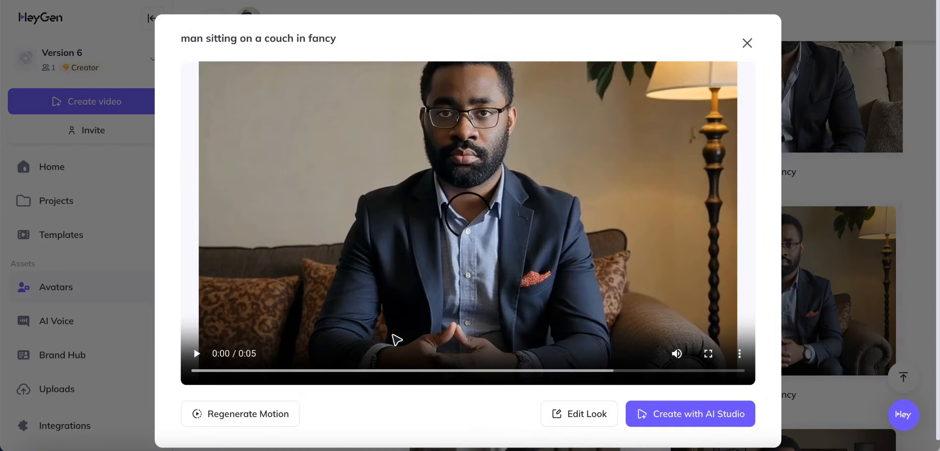
{"action": "left_click", "coordinate": [196, 353]}
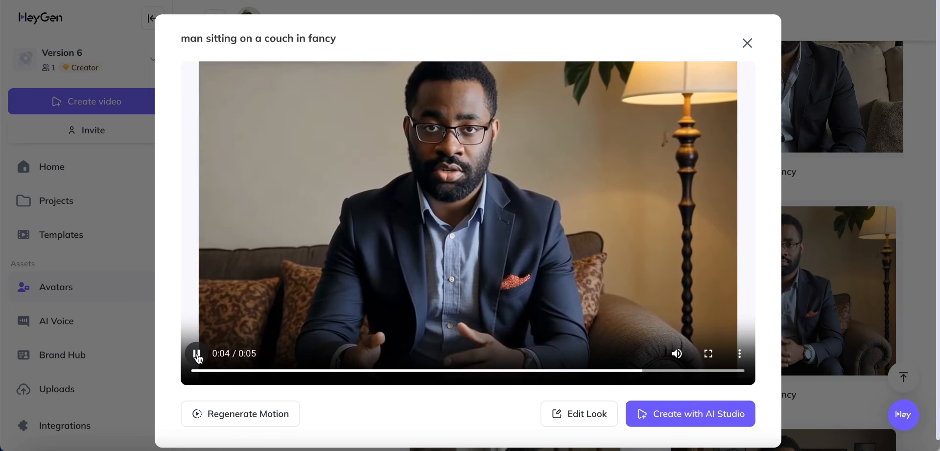
{"action": "left_click", "coordinate": [757, 44]}
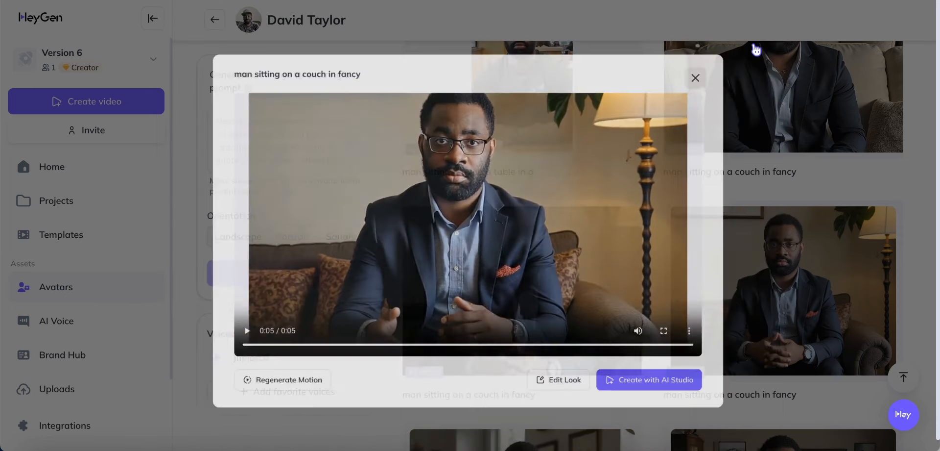
Step: Compare the couch AI Photo looks with the AI Video ones and put the cursor in the look prompt field
{"action": "scroll", "coordinate": [756, 49], "scroll_direction": "down", "scroll_amount": 5}
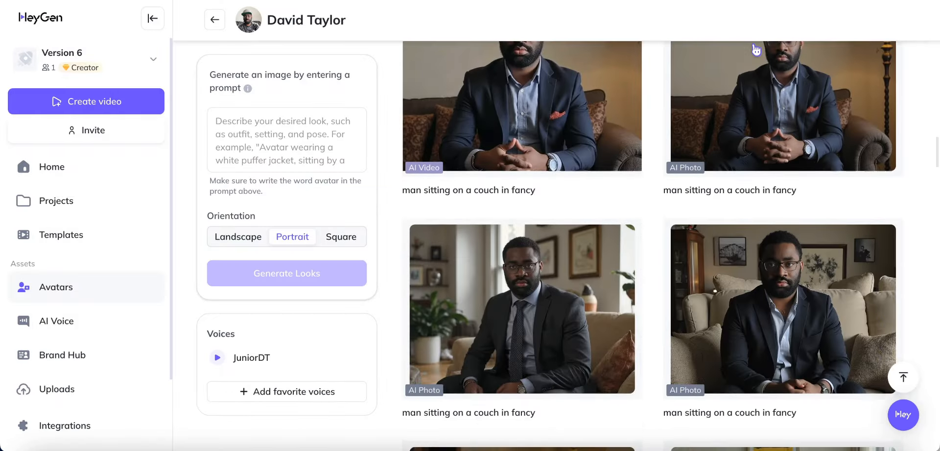
{"action": "scroll", "coordinate": [756, 49], "scroll_direction": "down", "scroll_amount": 1}
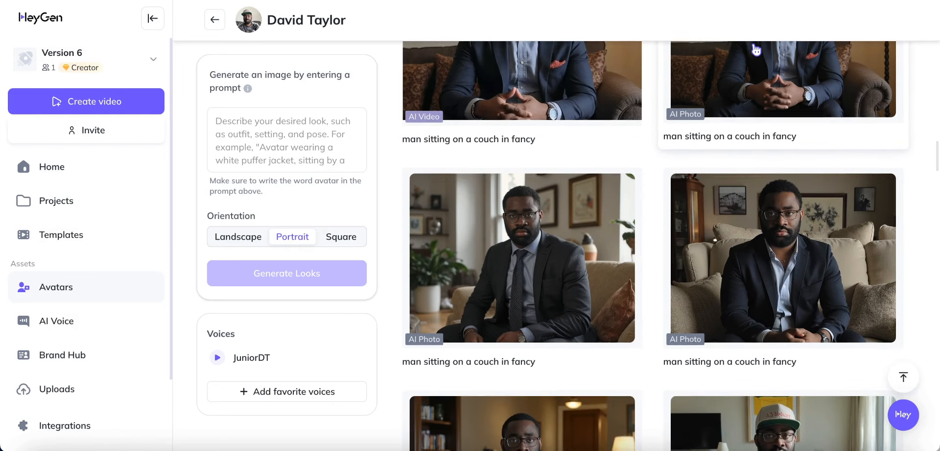
{"action": "scroll", "coordinate": [757, 49], "scroll_direction": "down", "scroll_amount": 1}
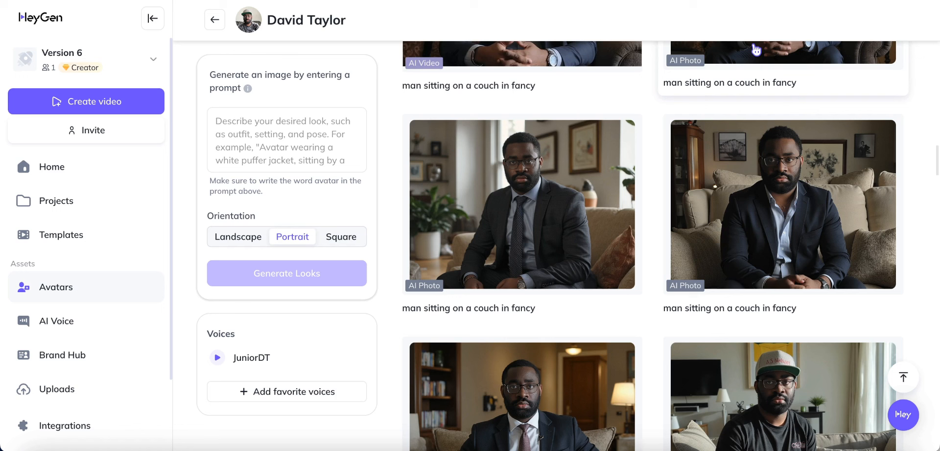
{"action": "left_click", "coordinate": [249, 133]}
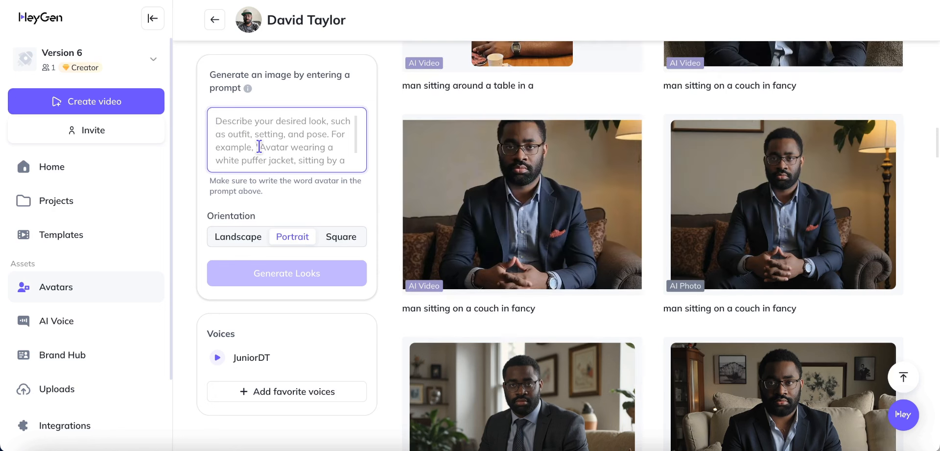
{"action": "scroll", "coordinate": [259, 147], "scroll_direction": "up", "scroll_amount": 10}
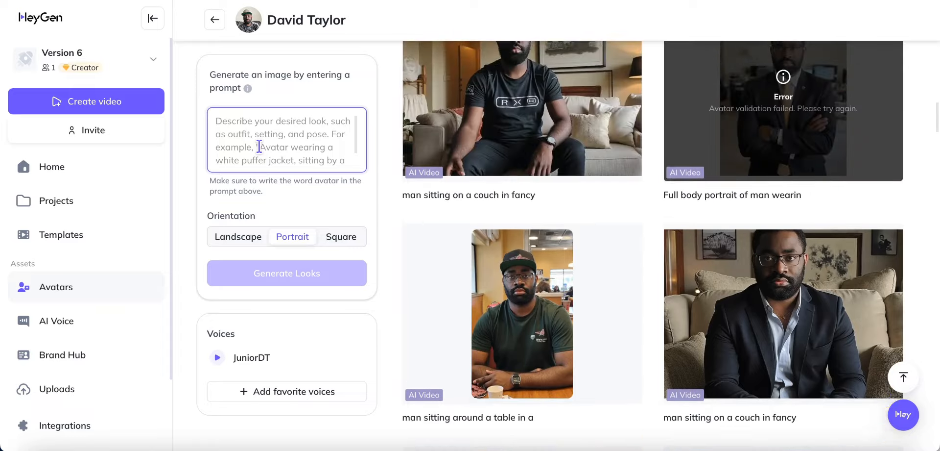
Step: Generate portrait looks of the man from the prompt "man in blue sweater and black jeans in a hotel lobby"
{"action": "scroll", "coordinate": [259, 147], "scroll_direction": "down", "scroll_amount": 2}
{"action": "type", "text": "man in blue sweater and black jeans in a hotel lobby"}
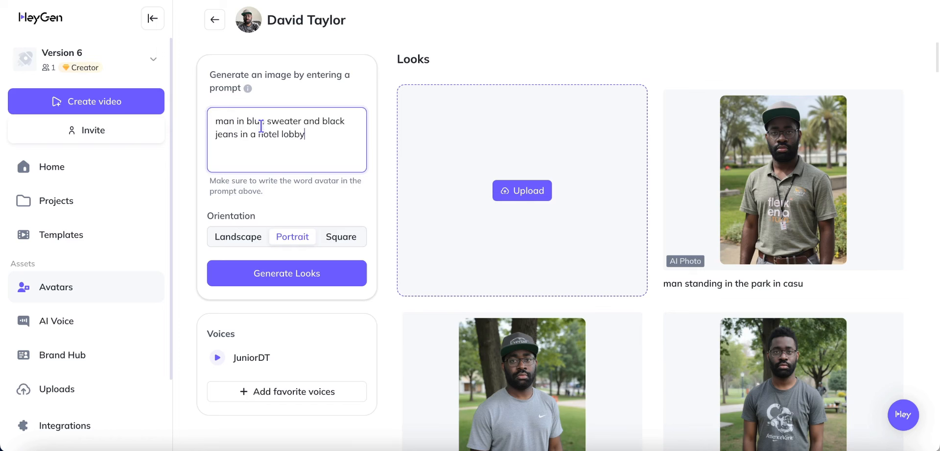
{"action": "left_click", "coordinate": [302, 273]}
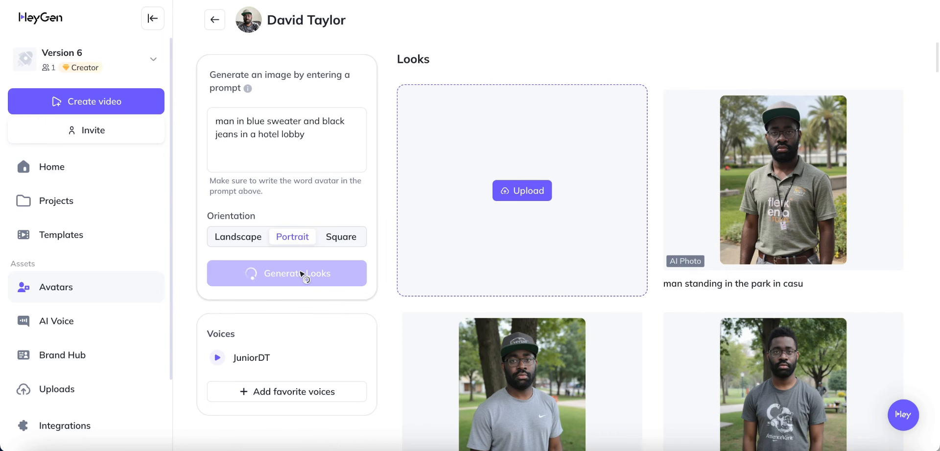
Step: Look through the new blue sweater looks and enlarge the two without a cap, closing each one
{"action": "scroll", "coordinate": [821, 239], "scroll_direction": "down", "scroll_amount": 1}
{"action": "scroll", "coordinate": [582, 255], "scroll_direction": "down", "scroll_amount": 1}
{"action": "scroll", "coordinate": [557, 269], "scroll_direction": "down", "scroll_amount": 2}
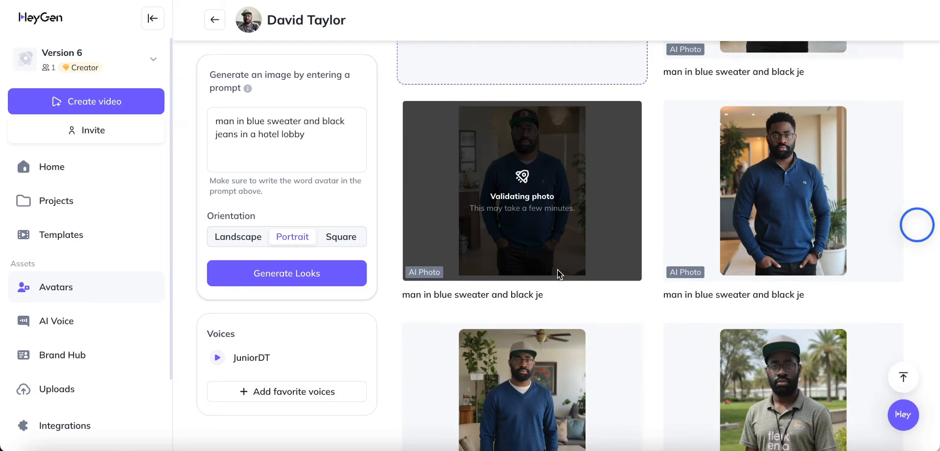
{"action": "scroll", "coordinate": [557, 269], "scroll_direction": "down", "scroll_amount": 2}
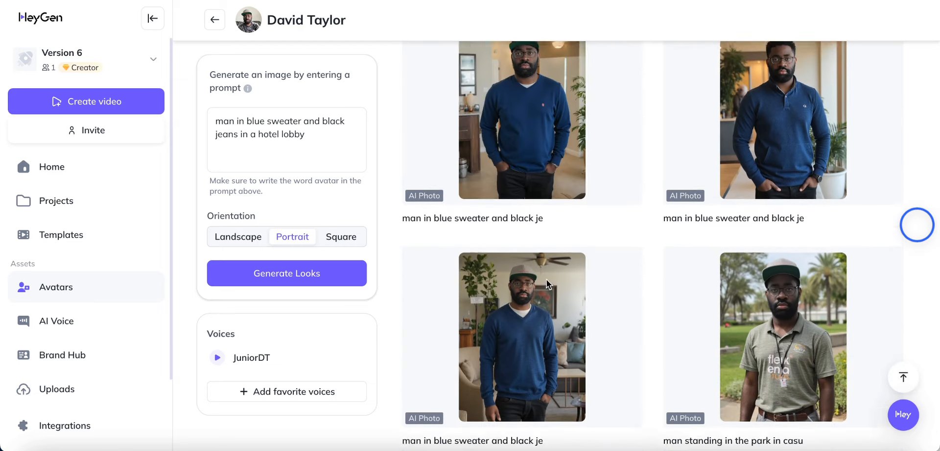
{"action": "scroll", "coordinate": [547, 283], "scroll_direction": "up", "scroll_amount": 1}
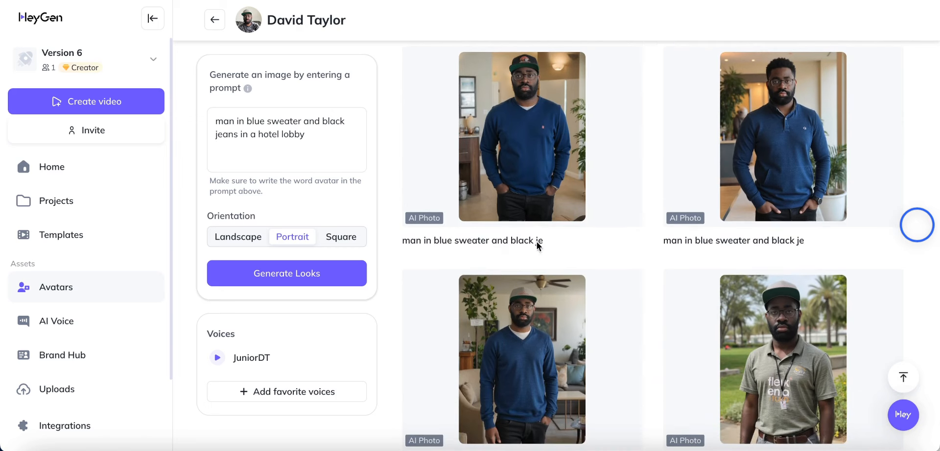
{"action": "scroll", "coordinate": [739, 240], "scroll_direction": "up", "scroll_amount": 4}
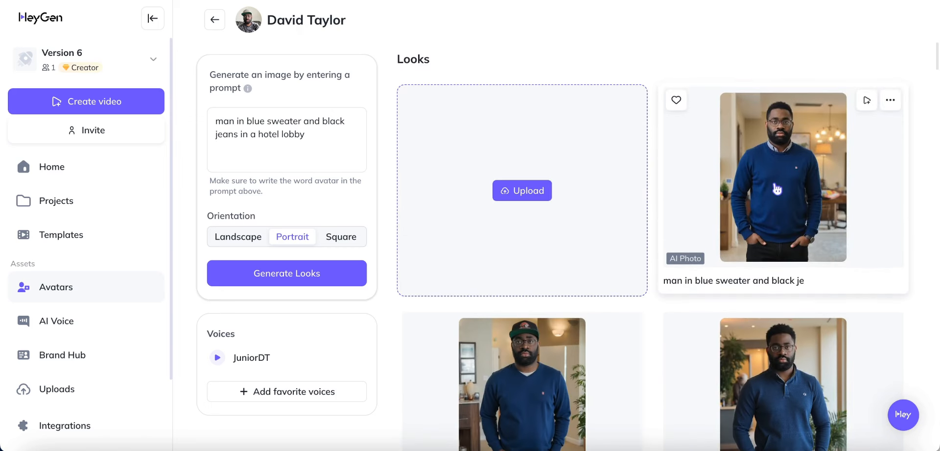
{"action": "left_click", "coordinate": [778, 188]}
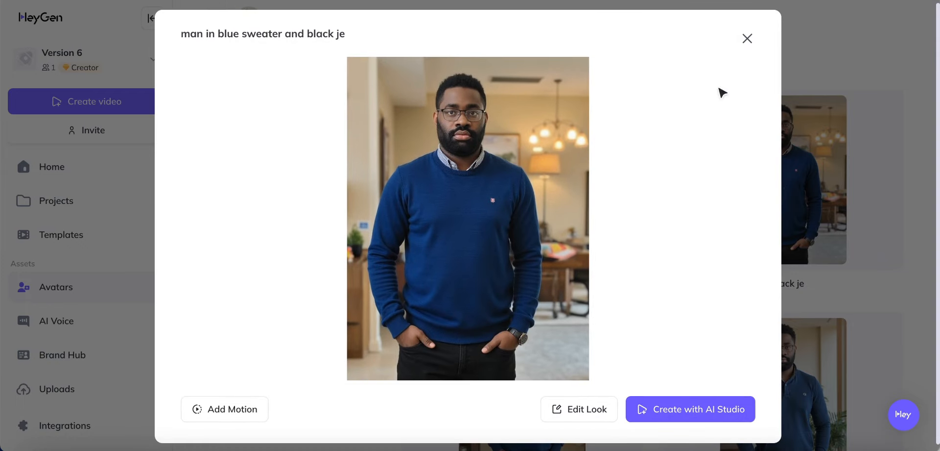
{"action": "left_click", "coordinate": [750, 39]}
{"action": "left_click", "coordinate": [756, 223]}
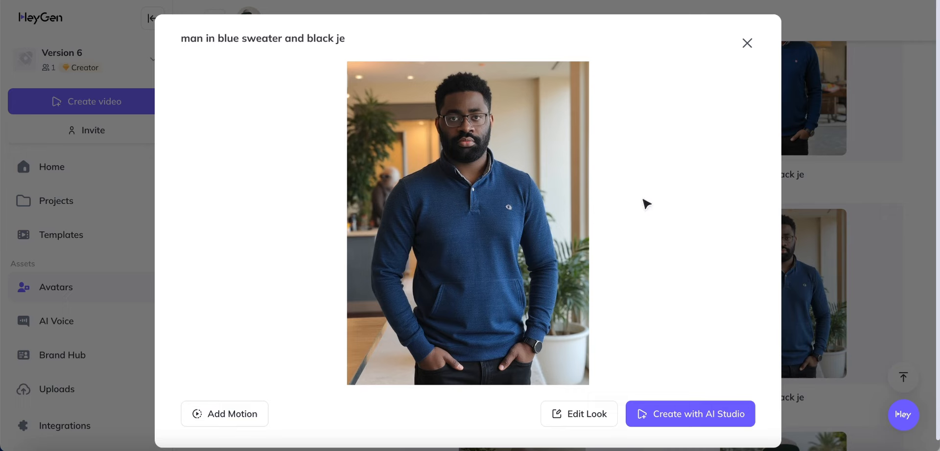
{"action": "left_click", "coordinate": [750, 41]}
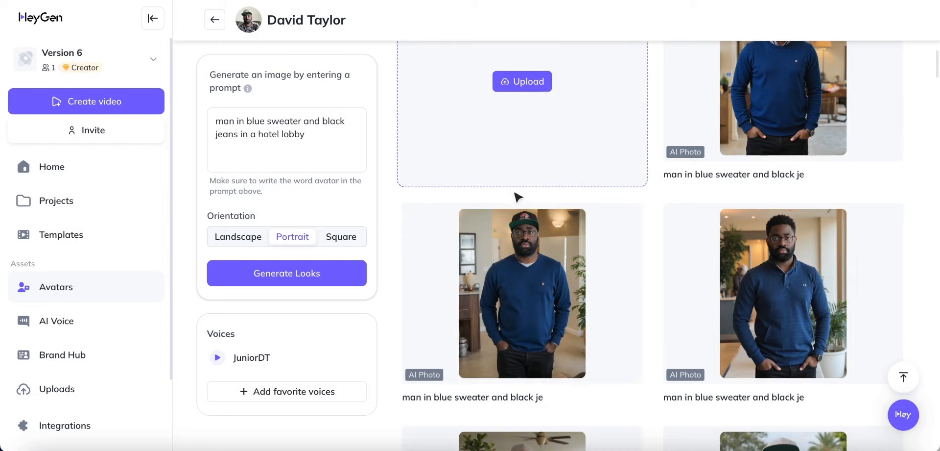
Step: Enlarge the two blue sweater looks in which the man wears a cap, closing each one
{"action": "left_click", "coordinate": [504, 294]}
{"action": "left_click", "coordinate": [745, 46]}
{"action": "scroll", "coordinate": [518, 348], "scroll_direction": "down", "scroll_amount": 1}
{"action": "left_click", "coordinate": [518, 348]}
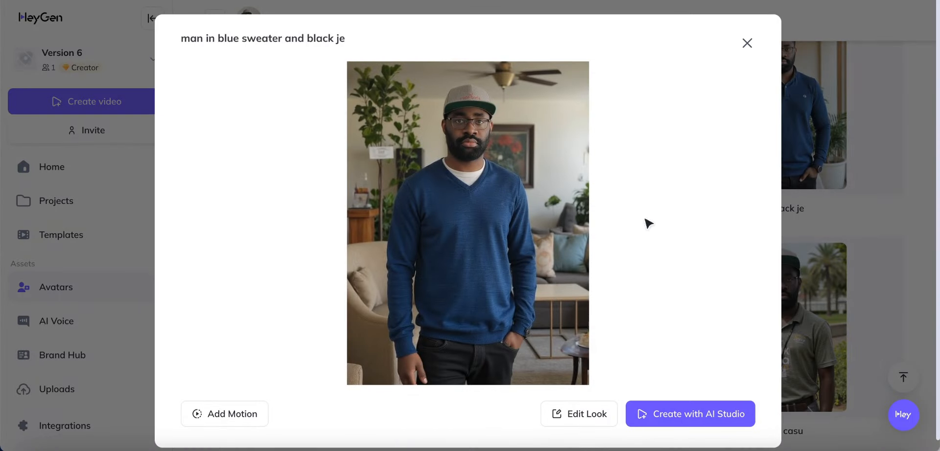
{"action": "left_click", "coordinate": [749, 50]}
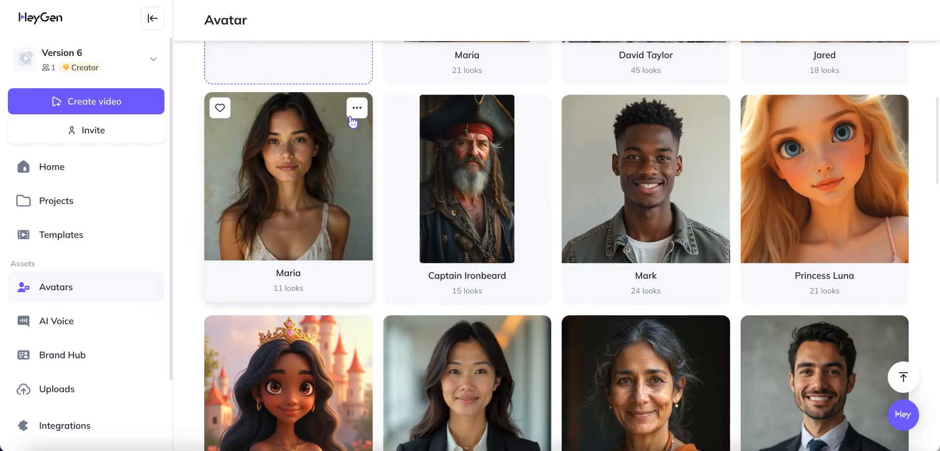
Step: Start creating a new photo avatar that is generated from a description
{"action": "left_click", "coordinate": [357, 104]}
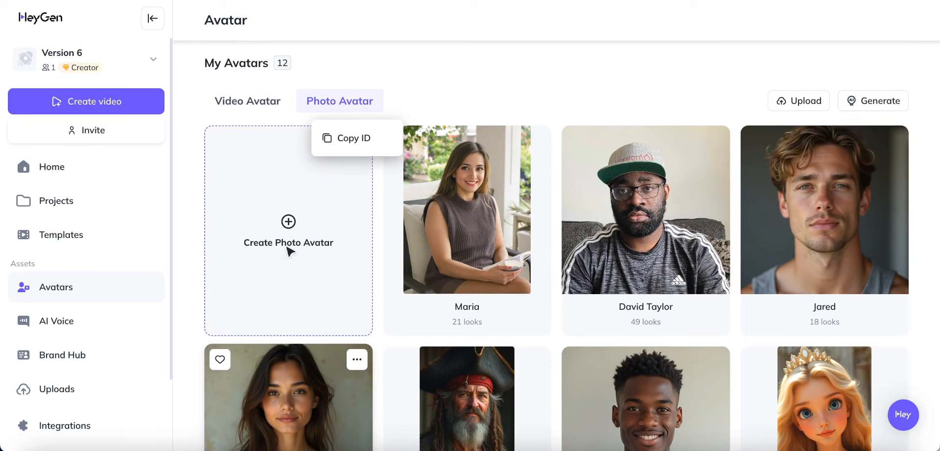
{"action": "left_click", "coordinate": [289, 231]}
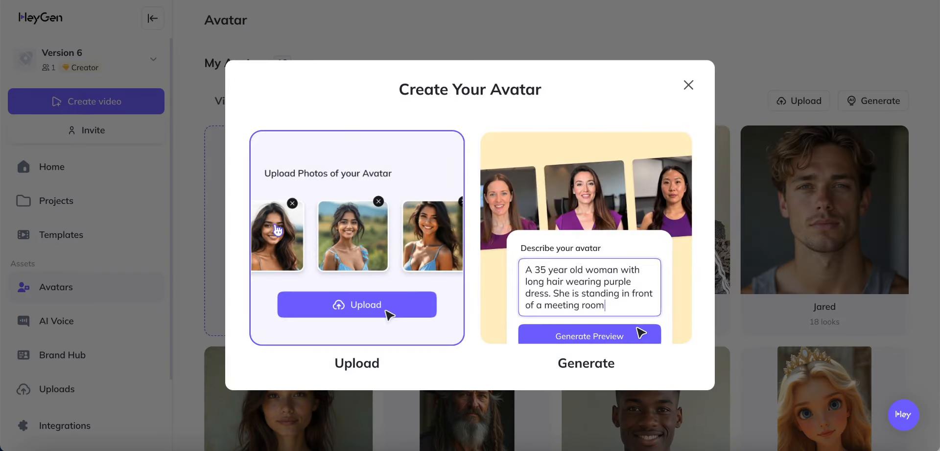
{"action": "left_click", "coordinate": [591, 337]}
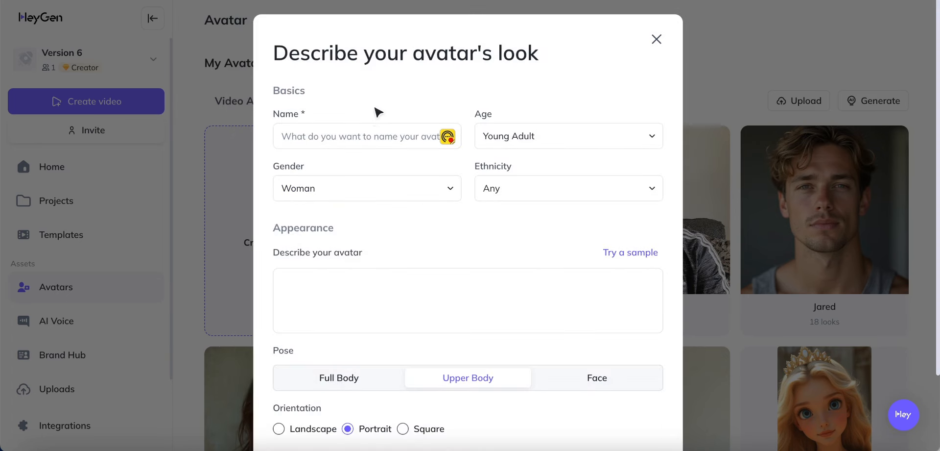
Step: Name the avatar "Female new reporter", insert the sample description and set the ethnicity to South Asian (Indian)
{"action": "left_click", "coordinate": [361, 136]}
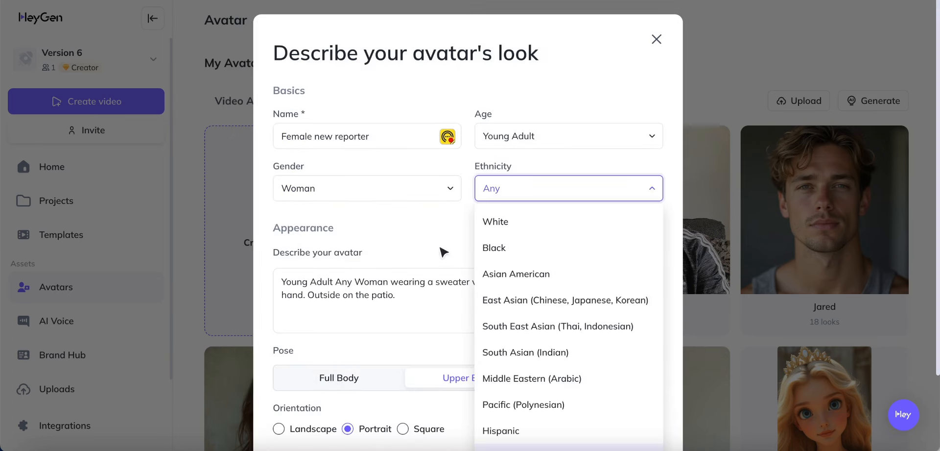
{"action": "left_click", "coordinate": [435, 246]}
{"action": "left_click", "coordinate": [521, 188]}
{"action": "left_click", "coordinate": [509, 353]}
Step: Replace "Young Adult Any" at the start of the avatar description with "Adult South Asain"
{"action": "left_click", "coordinate": [352, 281]}
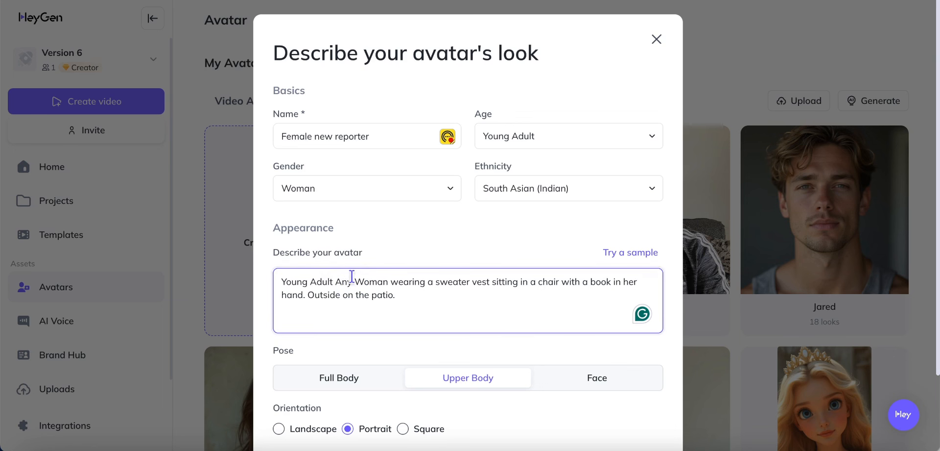
{"action": "left_click_drag", "start_coordinate": [355, 282], "coordinate": [282, 282]}
{"action": "type", "text": "Adult Si"}
{"action": "key", "text": "BackSpace"}
{"action": "type", "text": "outh A"}
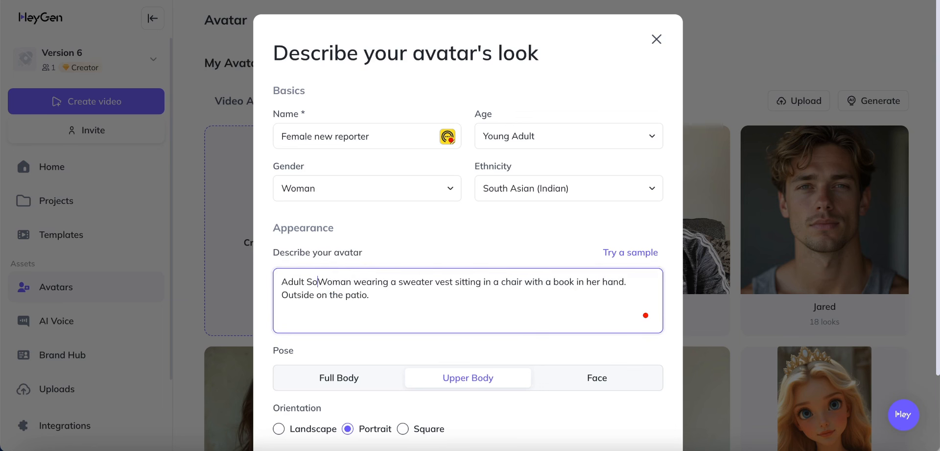
{"action": "type", "text": "sain"}
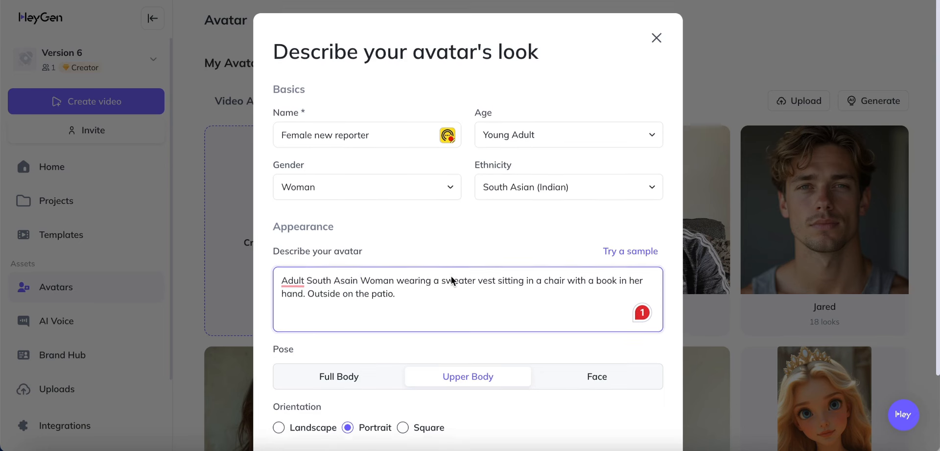
Step: Set the avatar's age to Early Middle Age
{"action": "scroll", "coordinate": [451, 275], "scroll_direction": "down", "scroll_amount": 1}
{"action": "scroll", "coordinate": [451, 276], "scroll_direction": "up", "scroll_amount": 1}
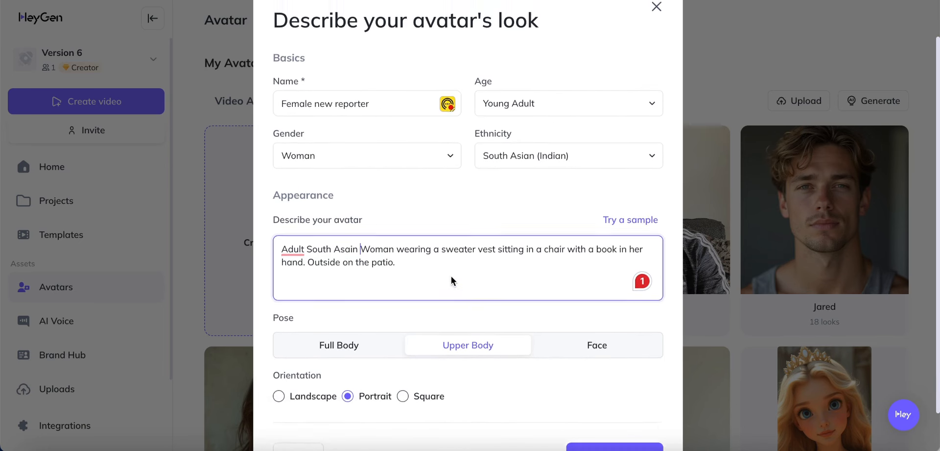
{"action": "left_click", "coordinate": [563, 136]}
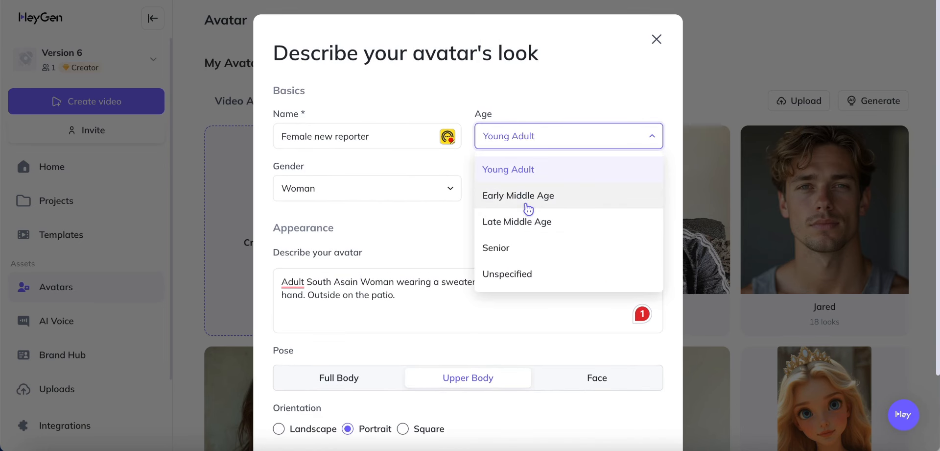
{"action": "left_click", "coordinate": [526, 206]}
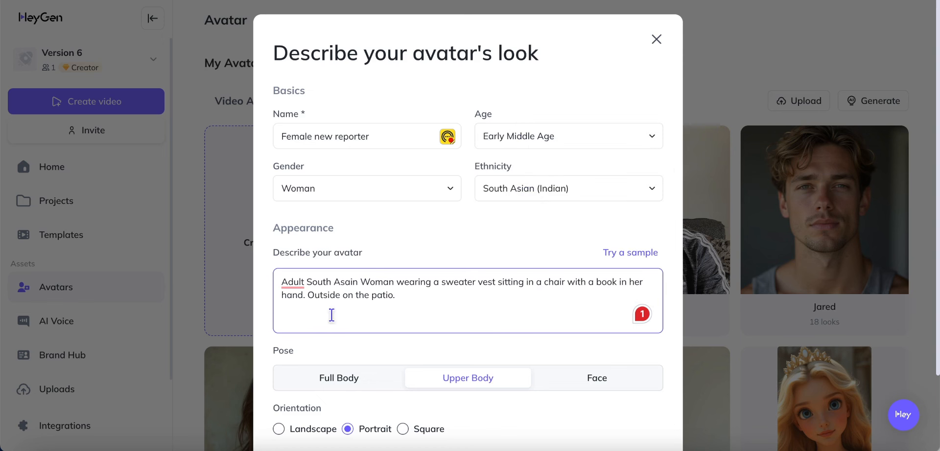
Step: Generate the upper-body portrait preview photos and save the third one as the avatar
{"action": "scroll", "coordinate": [330, 265], "scroll_direction": "down", "scroll_amount": 2}
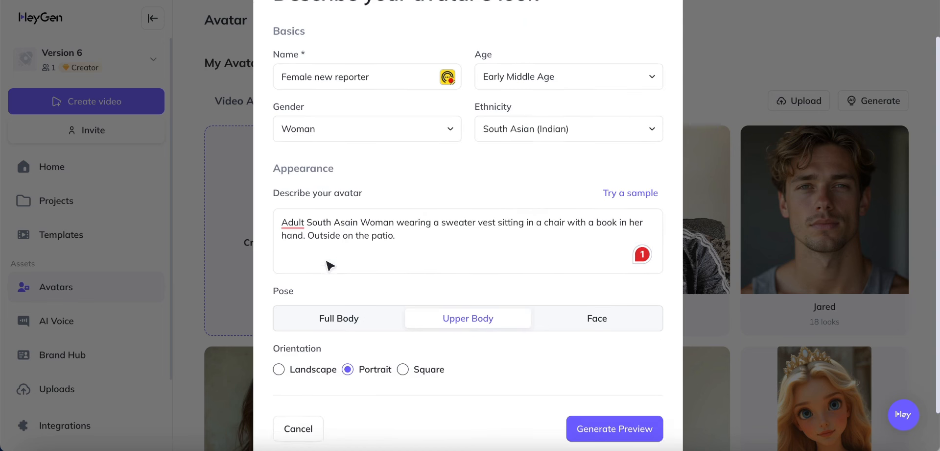
{"action": "left_click", "coordinate": [609, 422]}
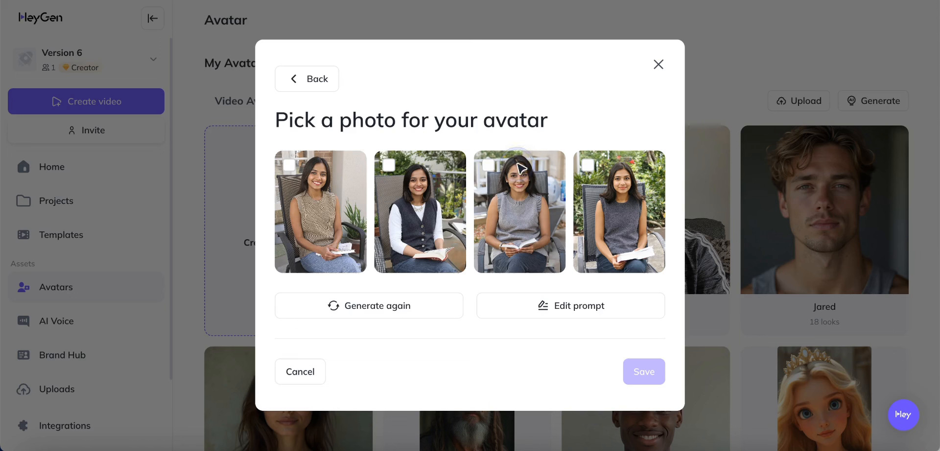
{"action": "left_click", "coordinate": [503, 172]}
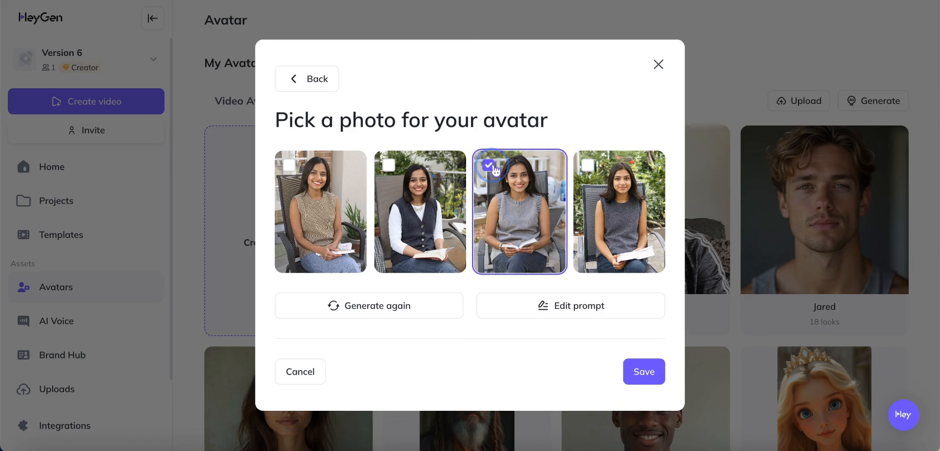
{"action": "left_click", "coordinate": [638, 374]}
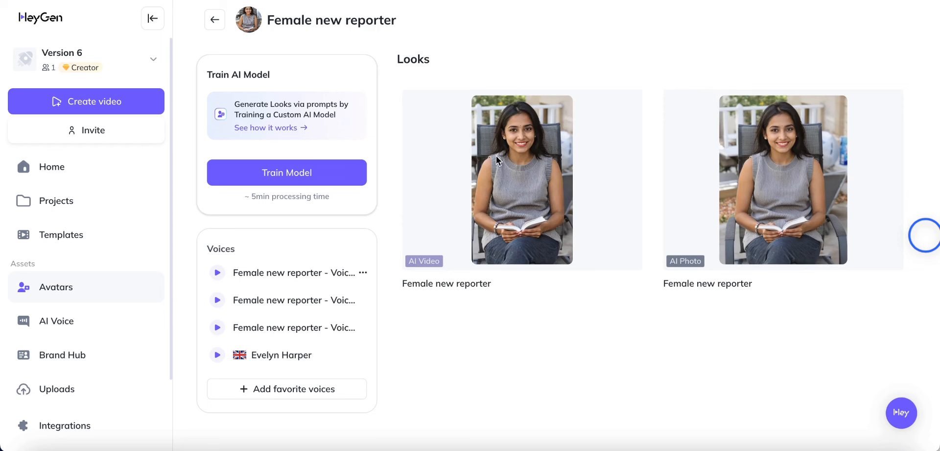
Step: Play the motion preview of the AI Video look "Female new reporter" and close it
{"action": "left_click", "coordinate": [512, 172]}
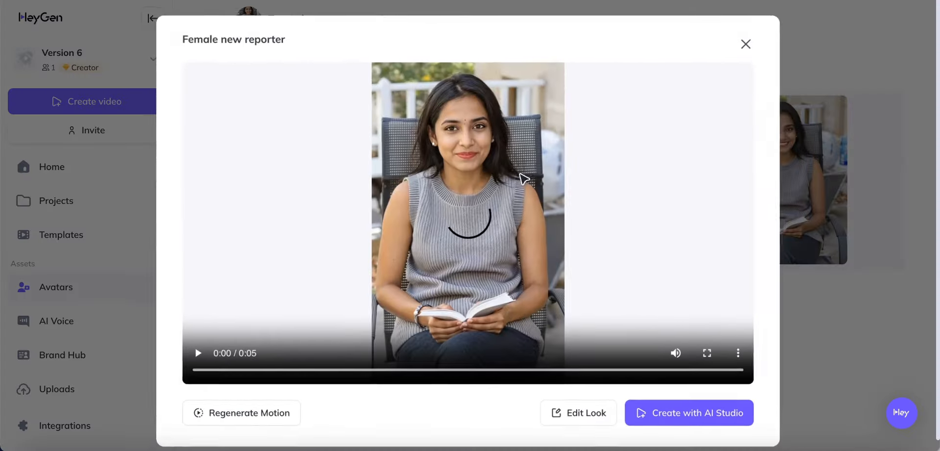
{"action": "left_click", "coordinate": [196, 354]}
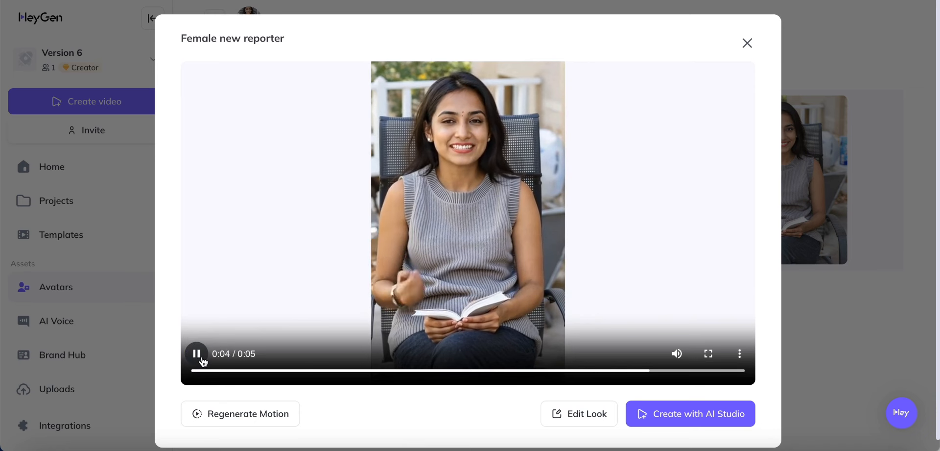
{"action": "left_click", "coordinate": [196, 353]}
{"action": "left_click", "coordinate": [197, 354]}
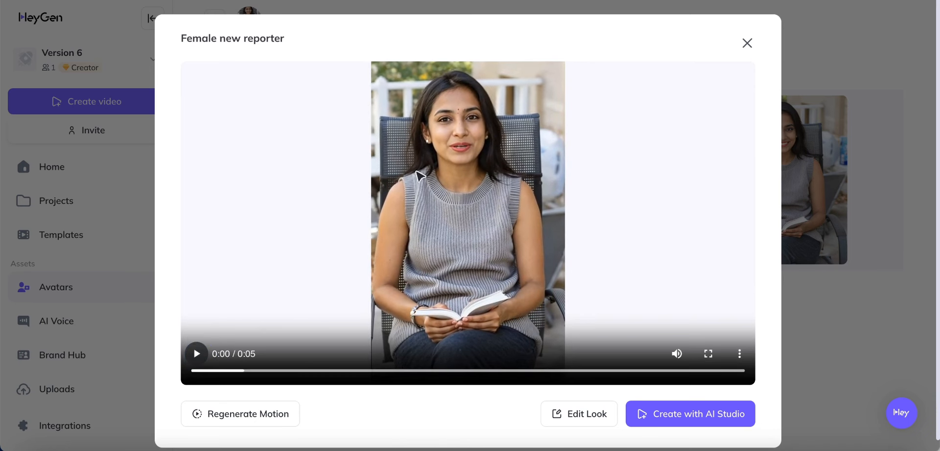
{"action": "left_click", "coordinate": [747, 43]}
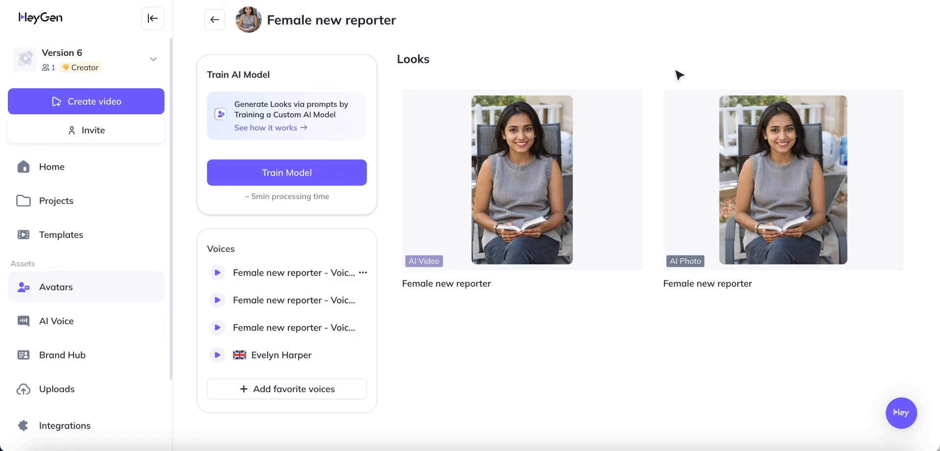
Step: Train the avatar's AI model and generate portrait looks from the prompt "woman in business attire in standing in an office"
{"action": "left_click", "coordinate": [299, 179]}
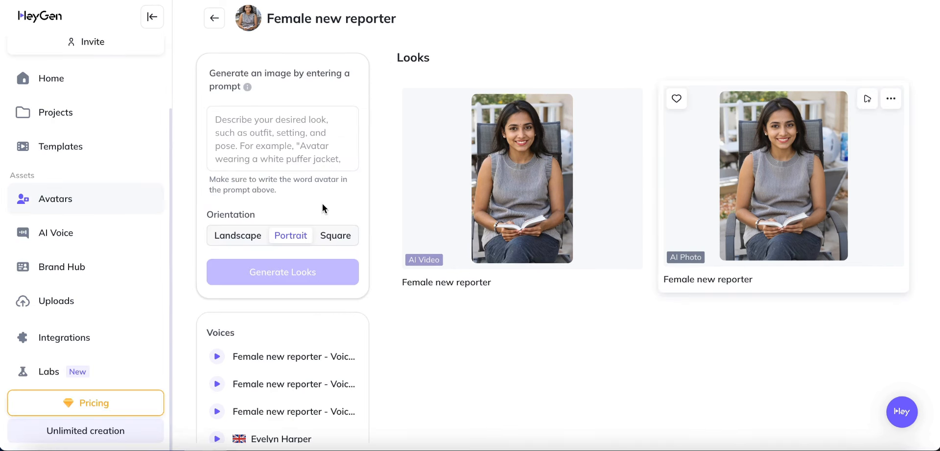
{"action": "left_click", "coordinate": [278, 120]}
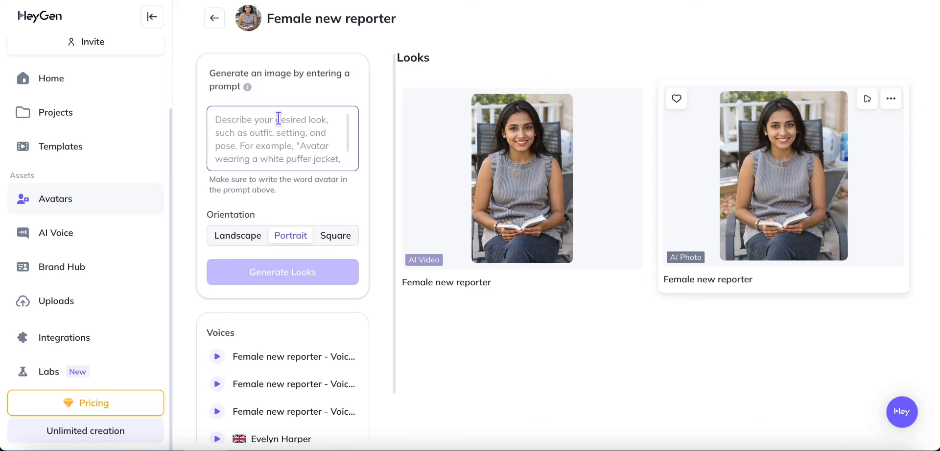
{"action": "left_click", "coordinate": [278, 120]}
{"action": "type", "text": "woman in business attire in standing in an office"}
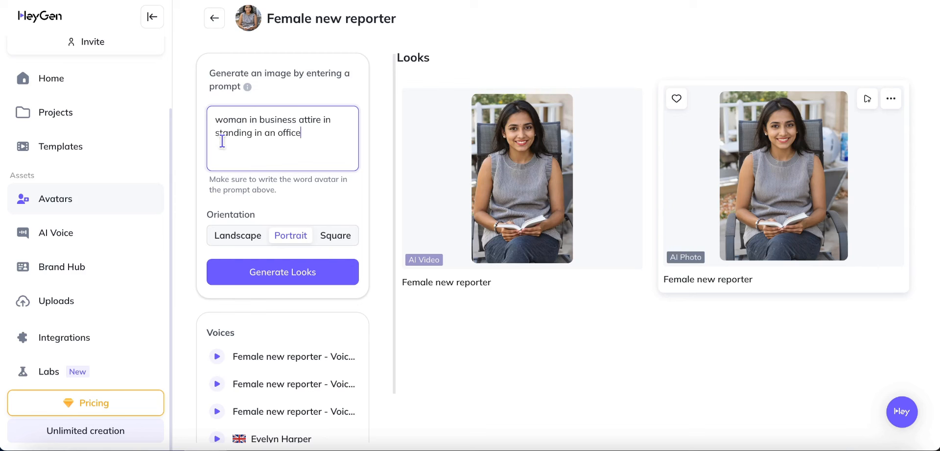
{"action": "left_click", "coordinate": [246, 272]}
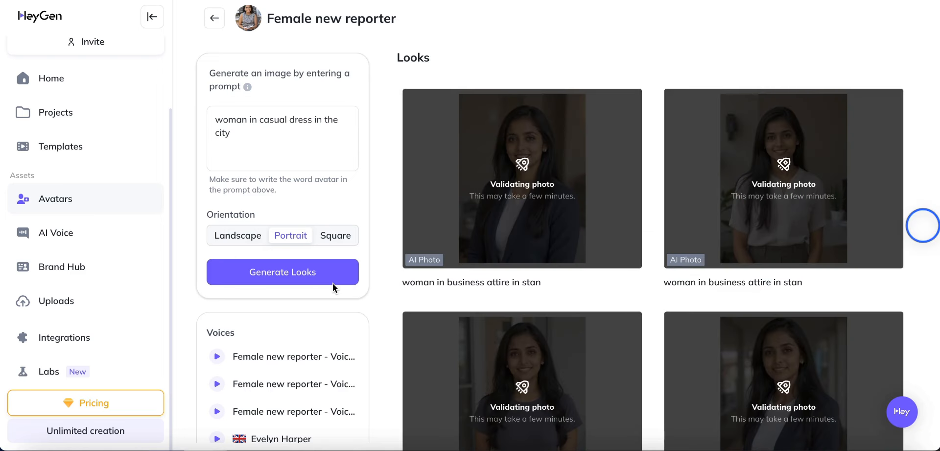
Step: Generate portrait looks from "woman in casual dress in the city" and landscape looks from "woman sitting on a couch in a hotel lobby"
{"action": "left_click", "coordinate": [333, 280]}
{"action": "left_click", "coordinate": [336, 284]}
{"action": "scroll", "coordinate": [796, 239], "scroll_direction": "down", "scroll_amount": 4}
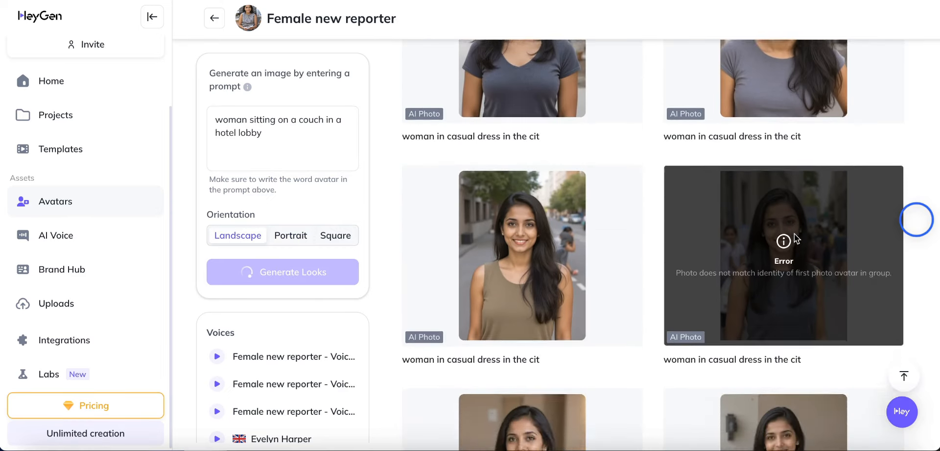
{"action": "scroll", "coordinate": [795, 238], "scroll_direction": "up", "scroll_amount": 3}
{"action": "scroll", "coordinate": [796, 239], "scroll_direction": "down", "scroll_amount": 3}
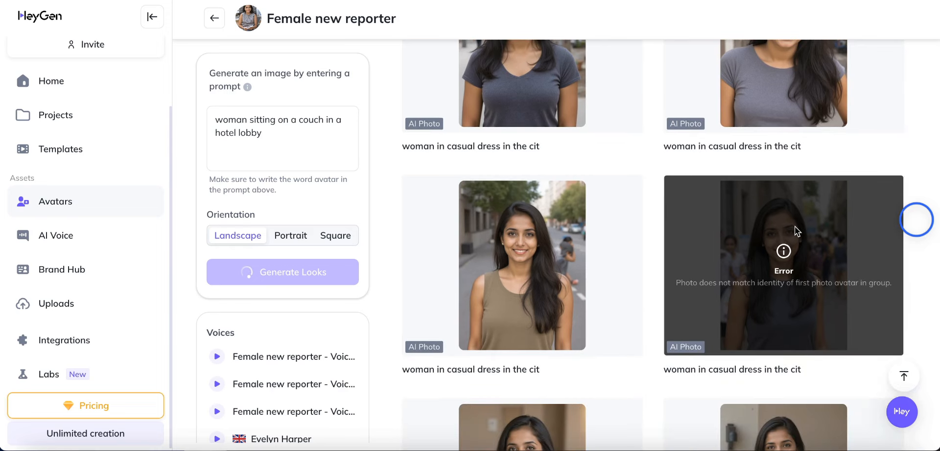
Step: Open the business attire look with the grey T-shirt from the avatar's looks and create a landscape AI Studio video from it
{"action": "scroll", "coordinate": [796, 225], "scroll_direction": "down", "scroll_amount": 8}
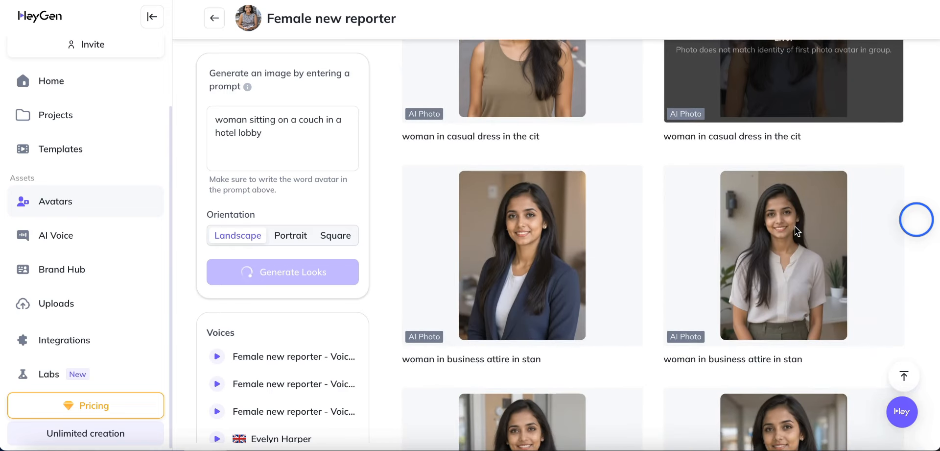
{"action": "scroll", "coordinate": [800, 213], "scroll_direction": "up", "scroll_amount": 1}
{"action": "scroll", "coordinate": [799, 213], "scroll_direction": "down", "scroll_amount": 4}
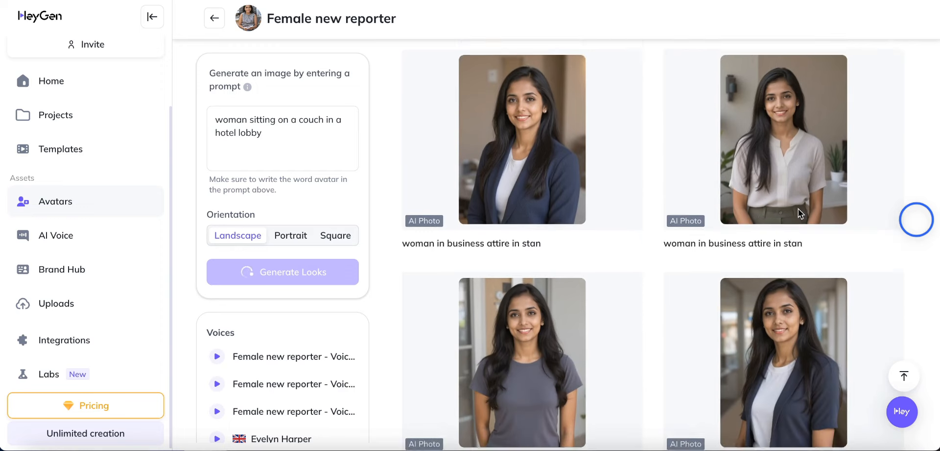
{"action": "scroll", "coordinate": [799, 213], "scroll_direction": "down", "scroll_amount": 3}
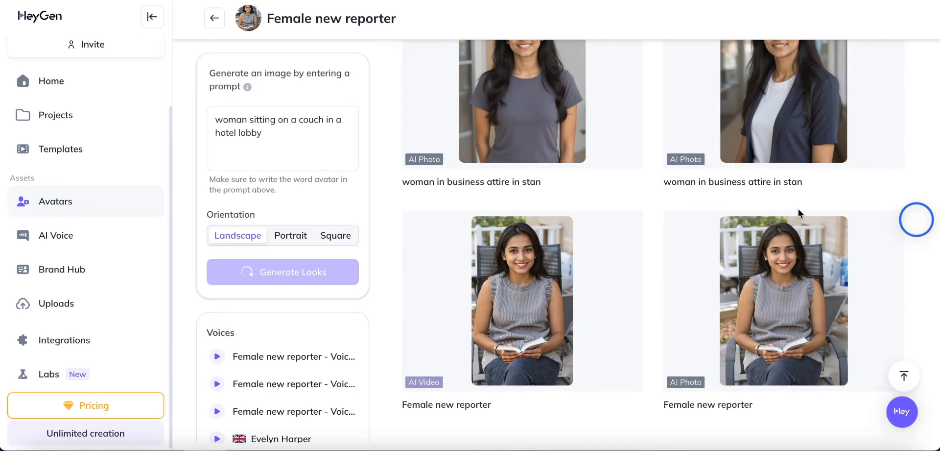
{"action": "scroll", "coordinate": [798, 213], "scroll_direction": "up", "scroll_amount": 6}
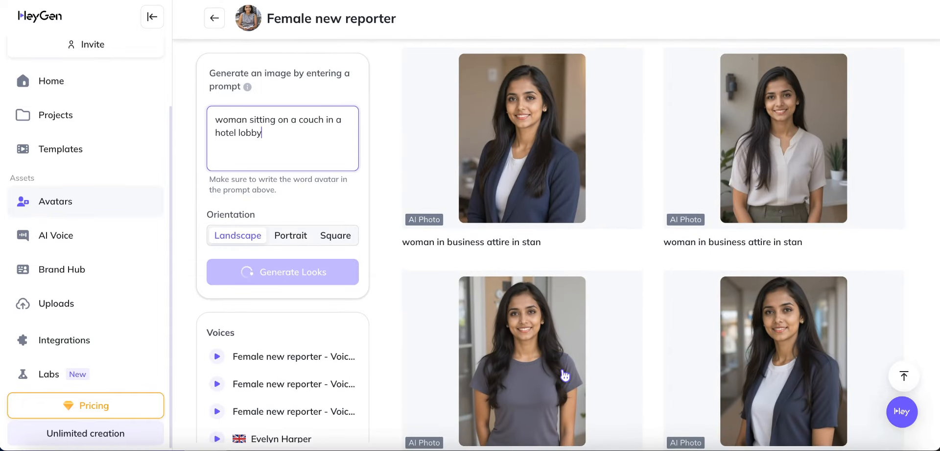
{"action": "scroll", "coordinate": [563, 353], "scroll_direction": "down", "scroll_amount": 2}
{"action": "left_click", "coordinate": [548, 310]}
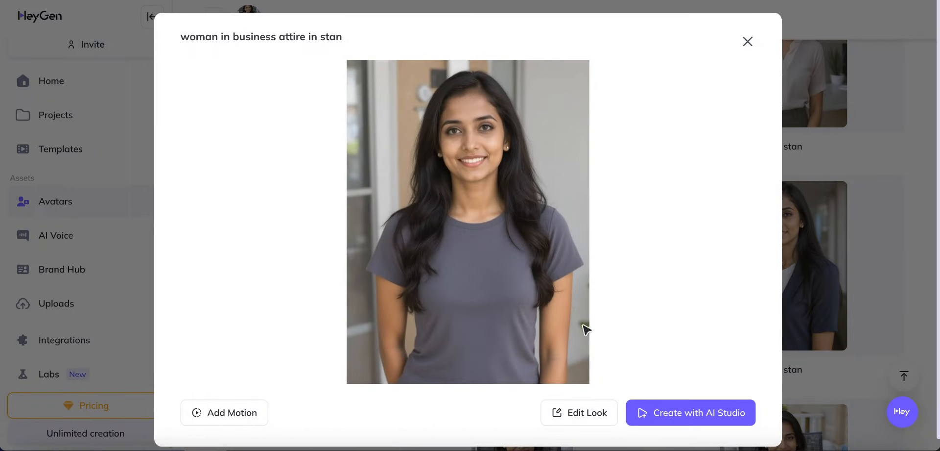
{"action": "left_click", "coordinate": [686, 414]}
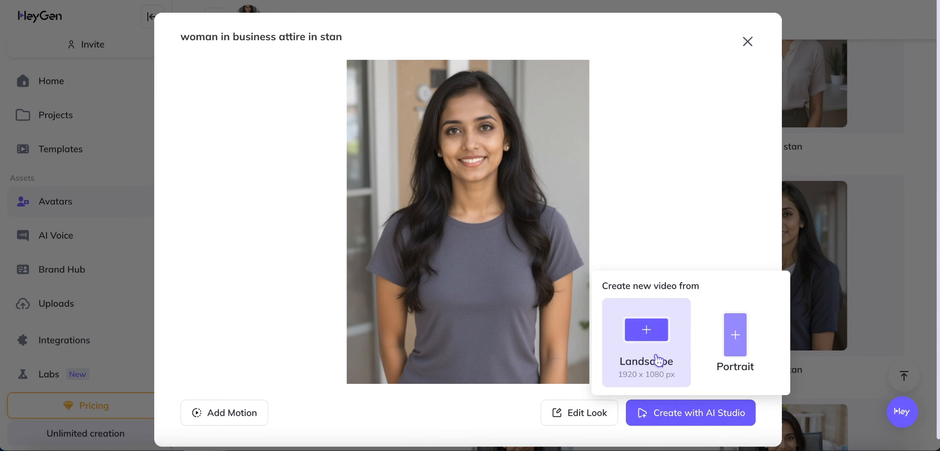
{"action": "left_click", "coordinate": [714, 359]}
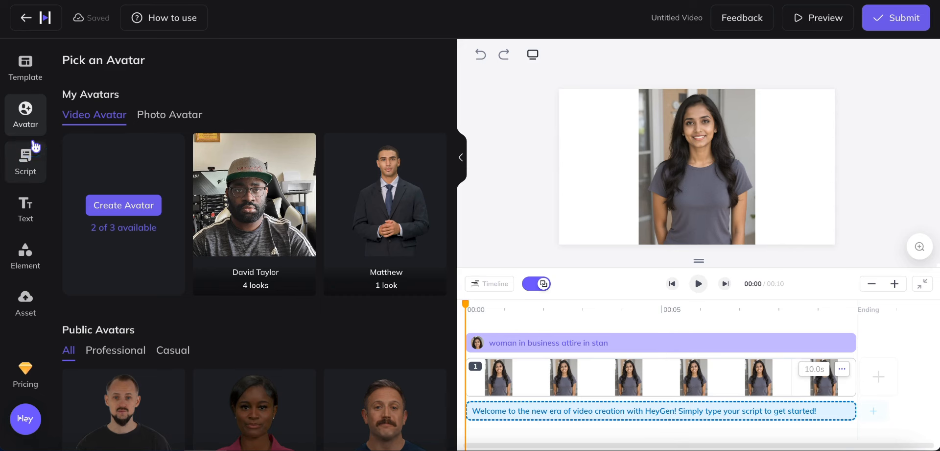
Step: View the video's script and voice settings, and return to the avatar picker to view the personal video avatars
{"action": "left_click", "coordinate": [31, 166]}
{"action": "left_click", "coordinate": [248, 207]}
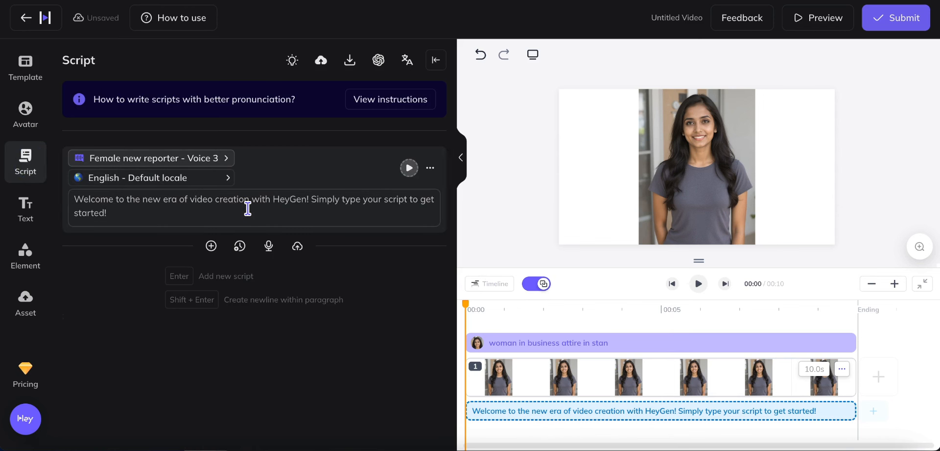
{"action": "left_click", "coordinate": [25, 115]}
{"action": "left_click", "coordinate": [236, 211]}
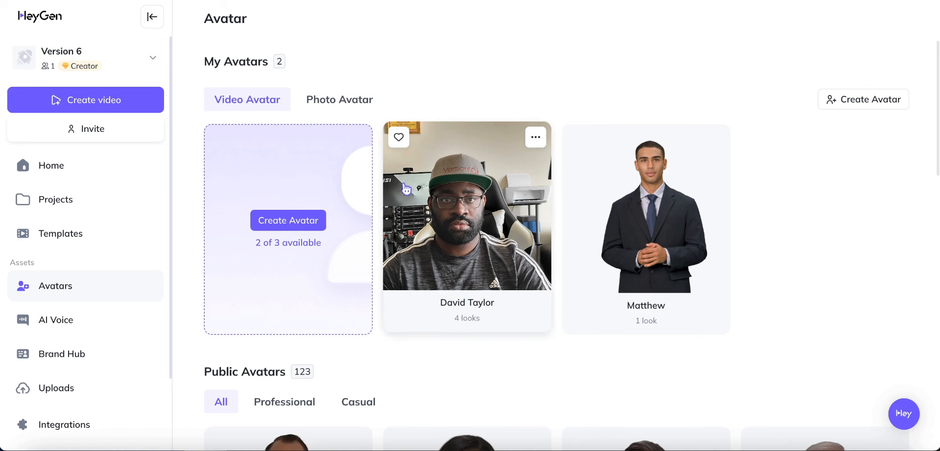
Step: Open the personal video avatar with the cap and play the preview of its look 20241117_113723.mp4, closing it when finished
{"action": "left_click", "coordinate": [431, 232]}
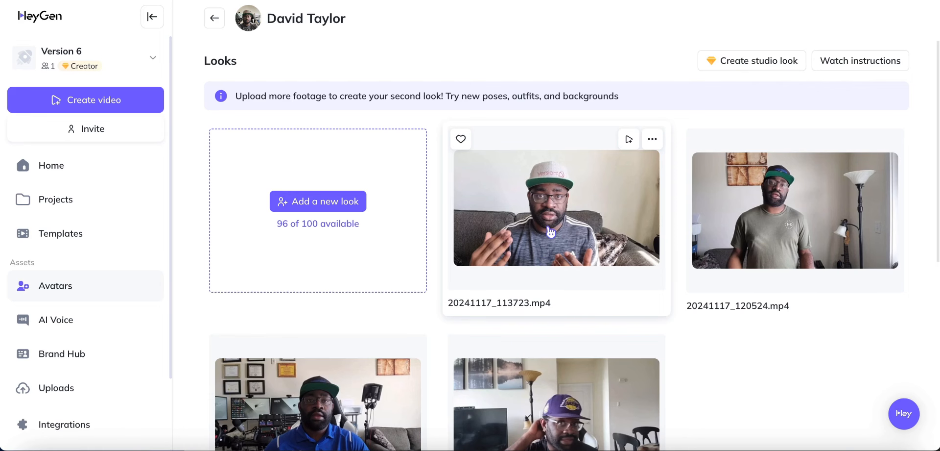
{"action": "left_click", "coordinate": [551, 230]}
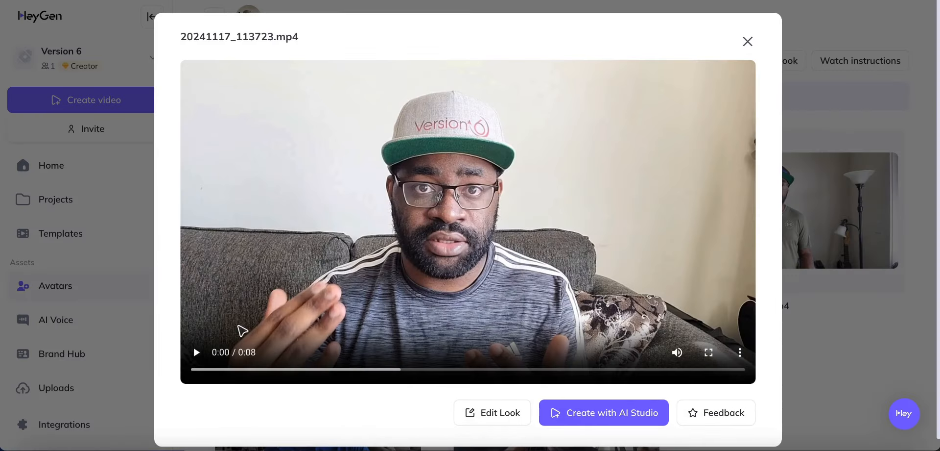
{"action": "left_click", "coordinate": [197, 353]}
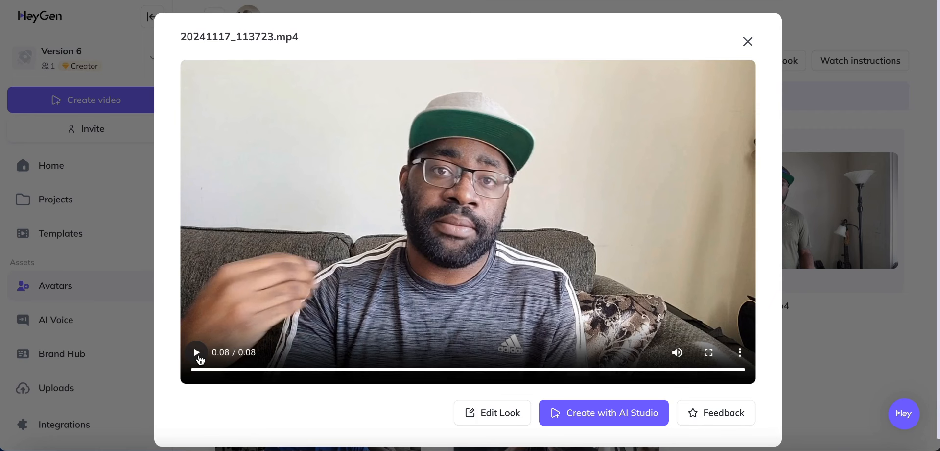
{"action": "left_click", "coordinate": [745, 44]}
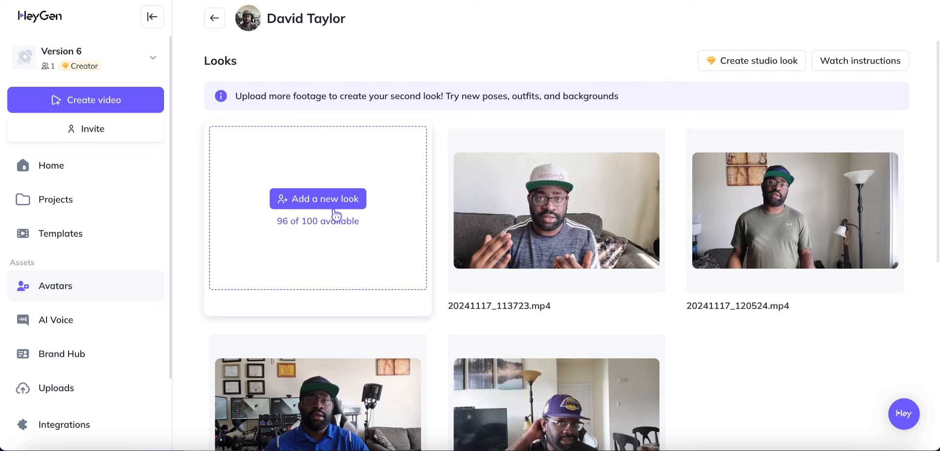
Step: View the footage options for adding a new look to this video avatar, and return to the avatar list without uploading anything
{"action": "left_click", "coordinate": [335, 203]}
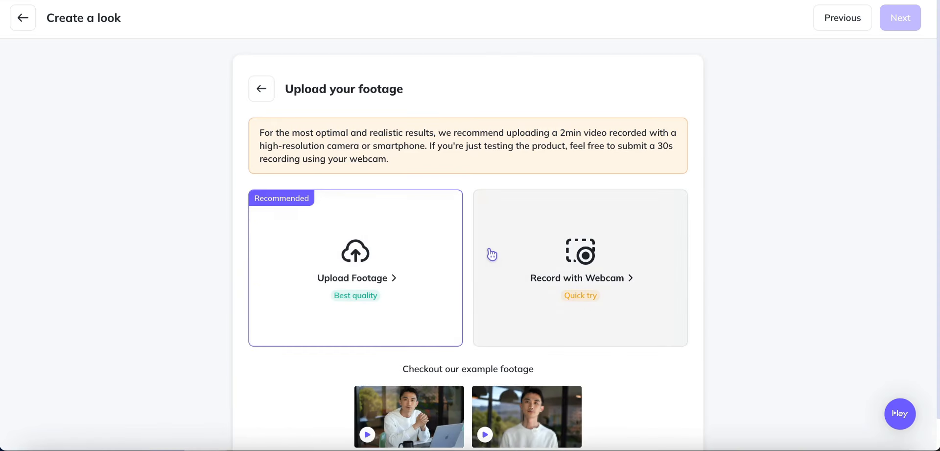
{"action": "scroll", "coordinate": [494, 245], "scroll_direction": "down", "scroll_amount": 1}
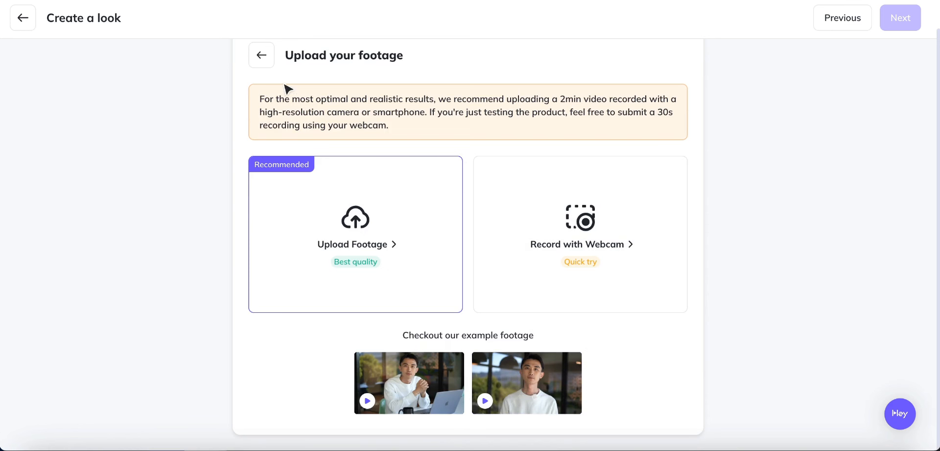
{"action": "left_click", "coordinate": [269, 61]}
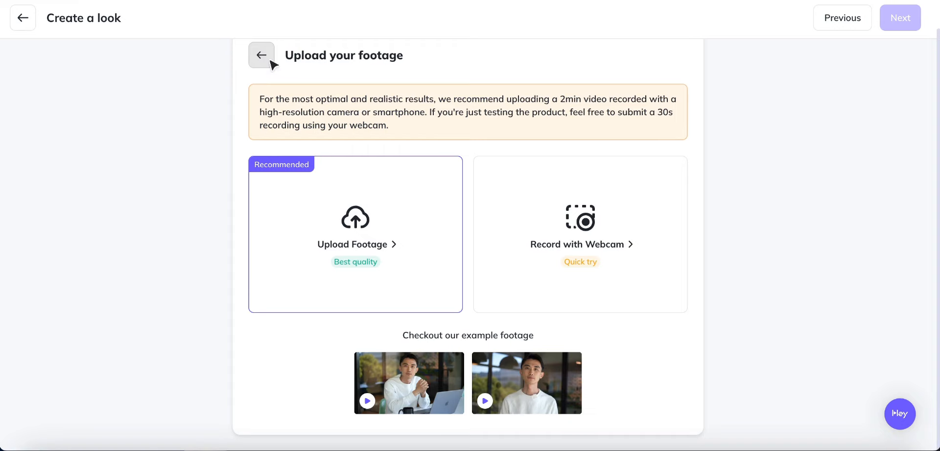
{"action": "left_click", "coordinate": [260, 57]}
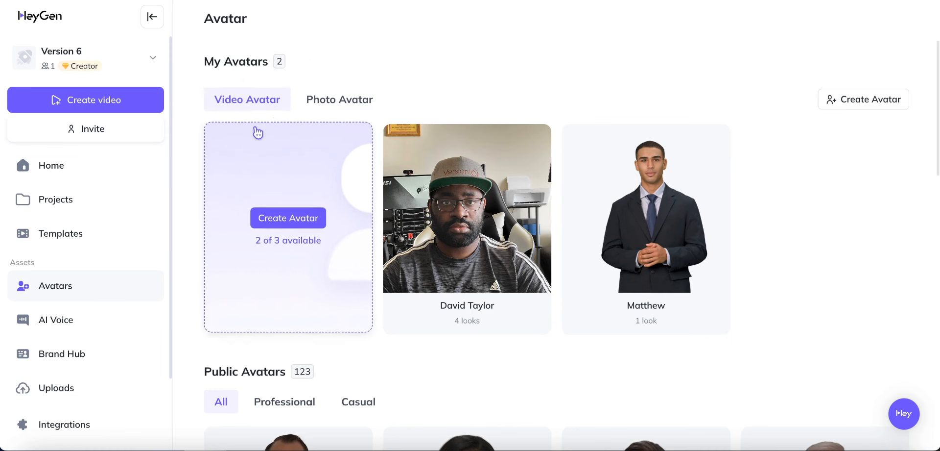
{"action": "scroll", "coordinate": [257, 132], "scroll_direction": "down", "scroll_amount": 2}
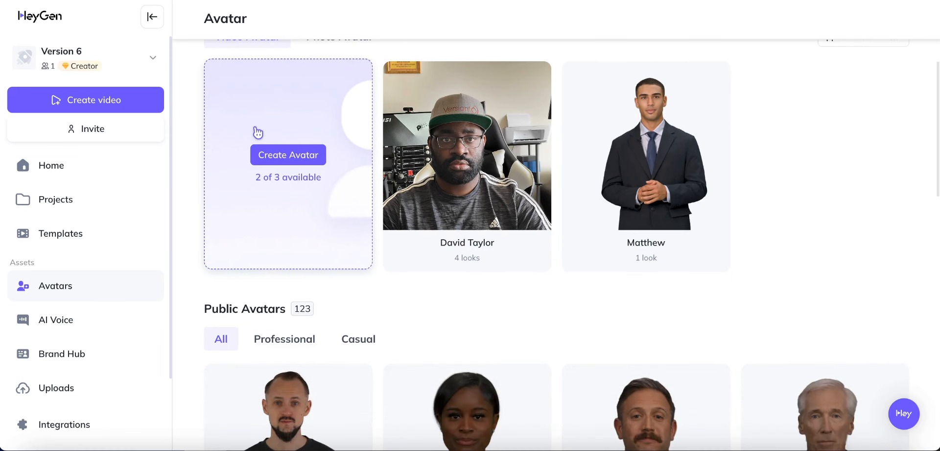